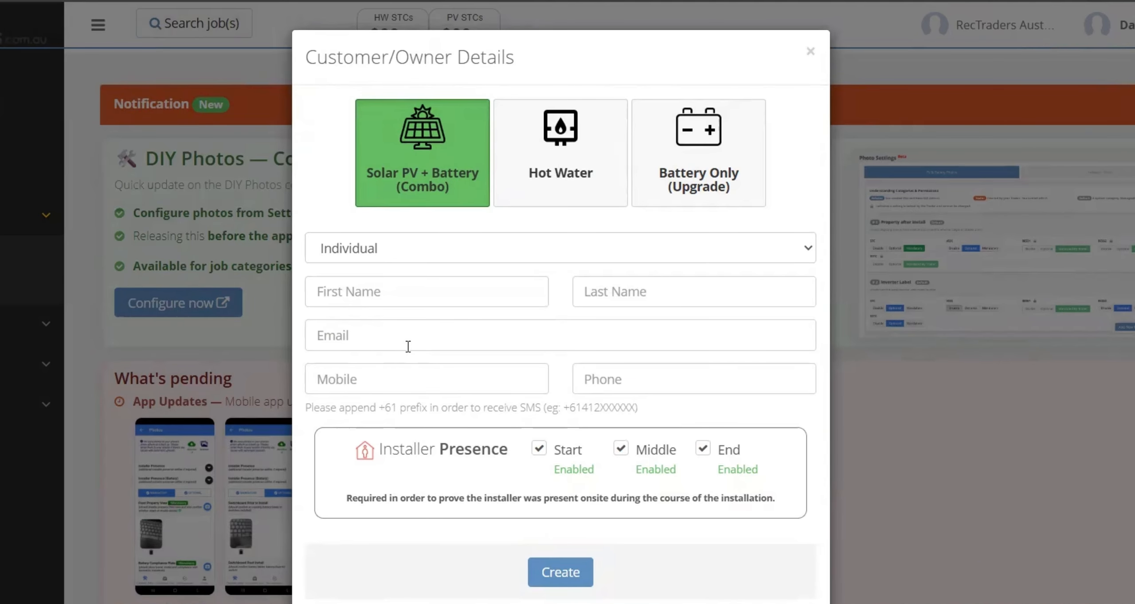
# Keep the owner type as Individual and fill in the customer's first and last name from saved details
pyautogui.click(420, 252)
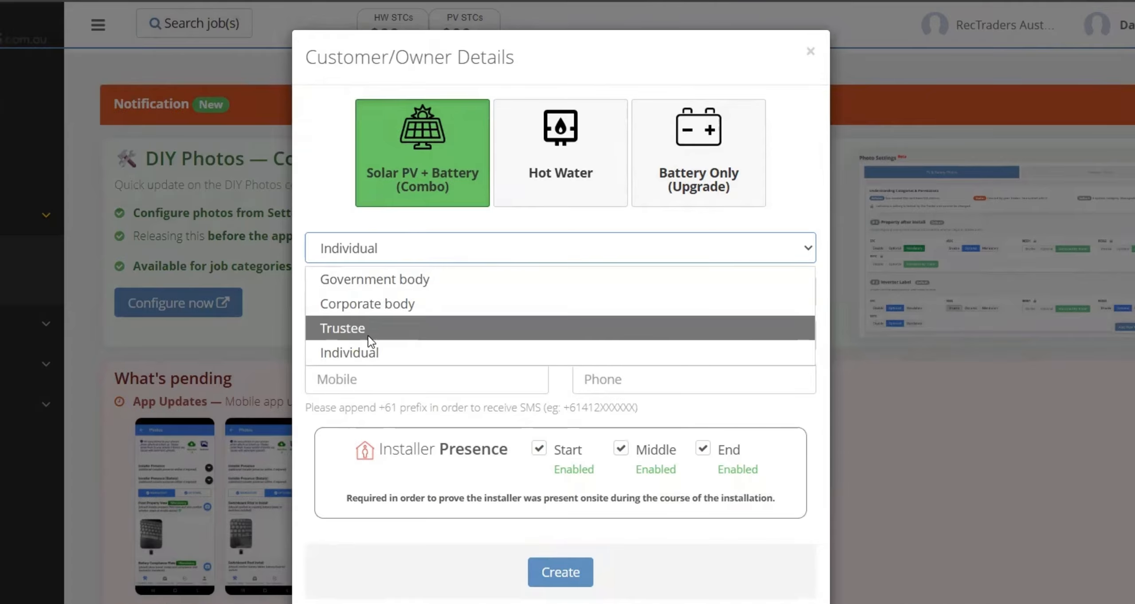
pyautogui.click(368, 351)
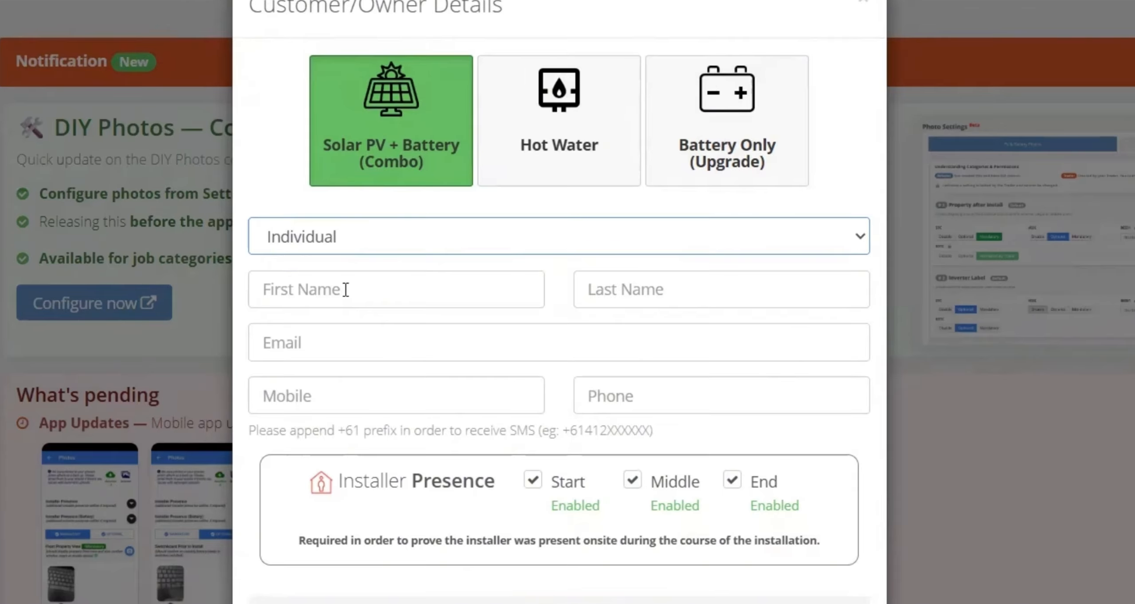
pyautogui.click(345, 290)
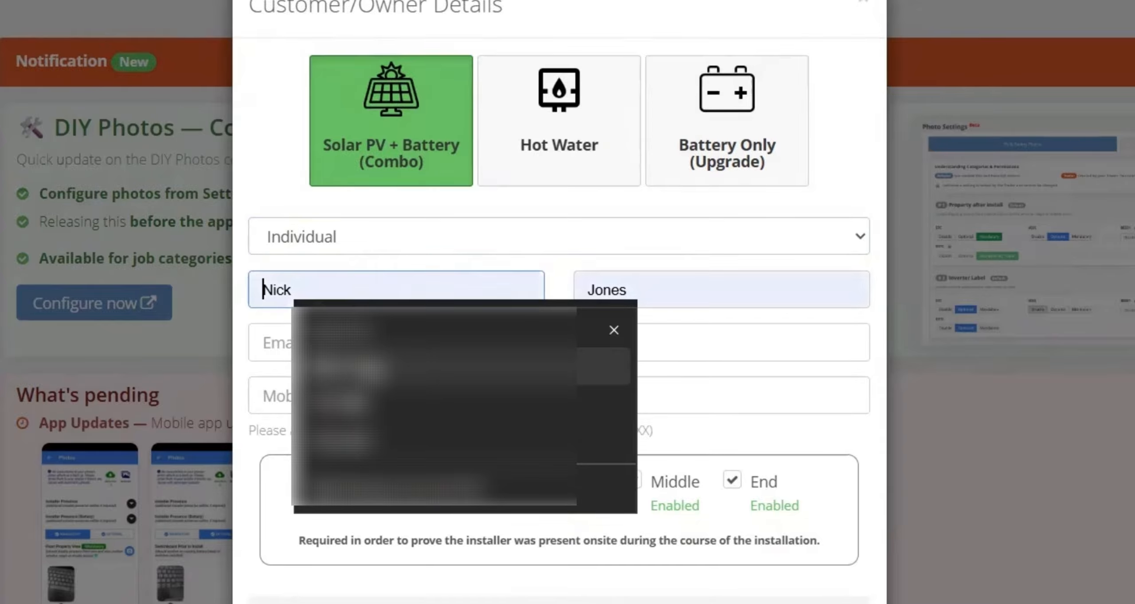
pyautogui.click(348, 362)
# Enter the customer's e-mail, mobile and phone numbers, then create the job
pyautogui.click(347, 339)
pyautogui.click(363, 396)
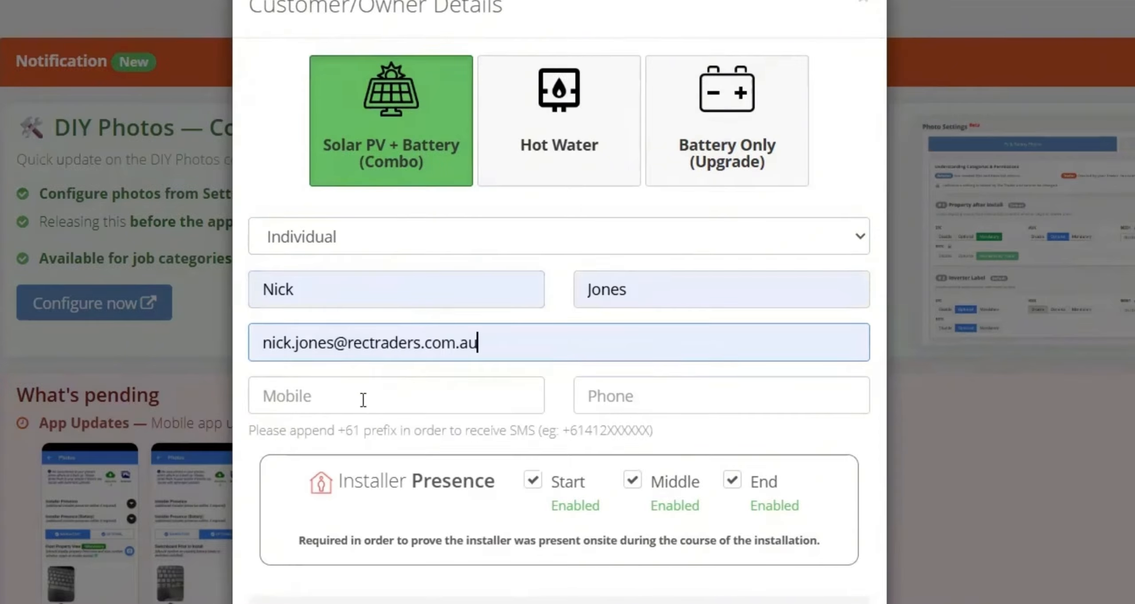
pyautogui.click(362, 390)
pyautogui.hotkey('ctrl', 'v')
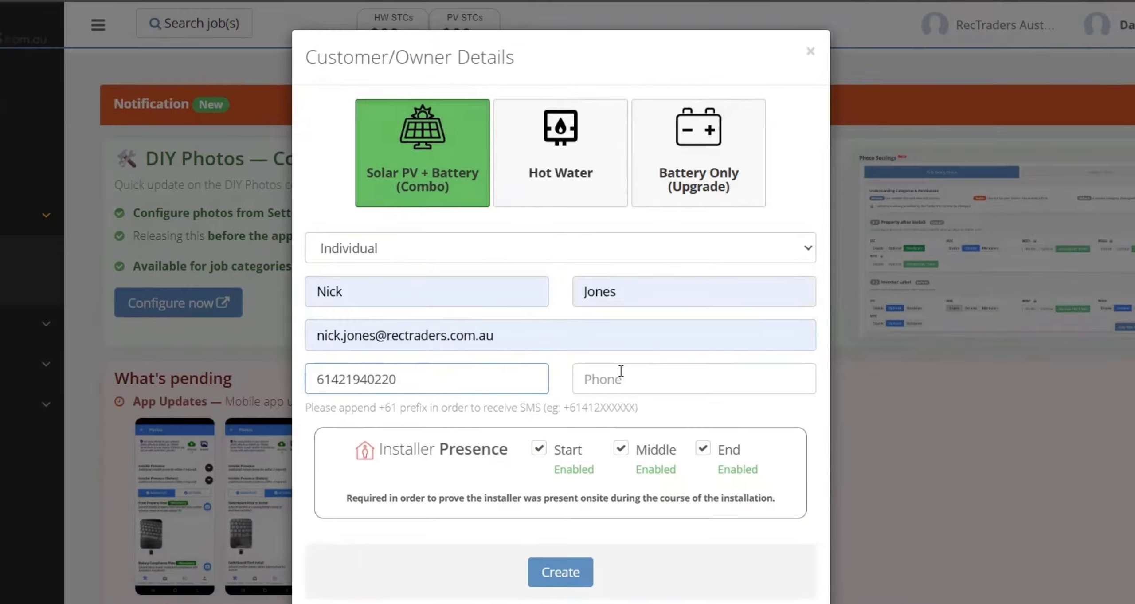
pyautogui.click(633, 385)
pyautogui.hotkey('ctrl', 'v')
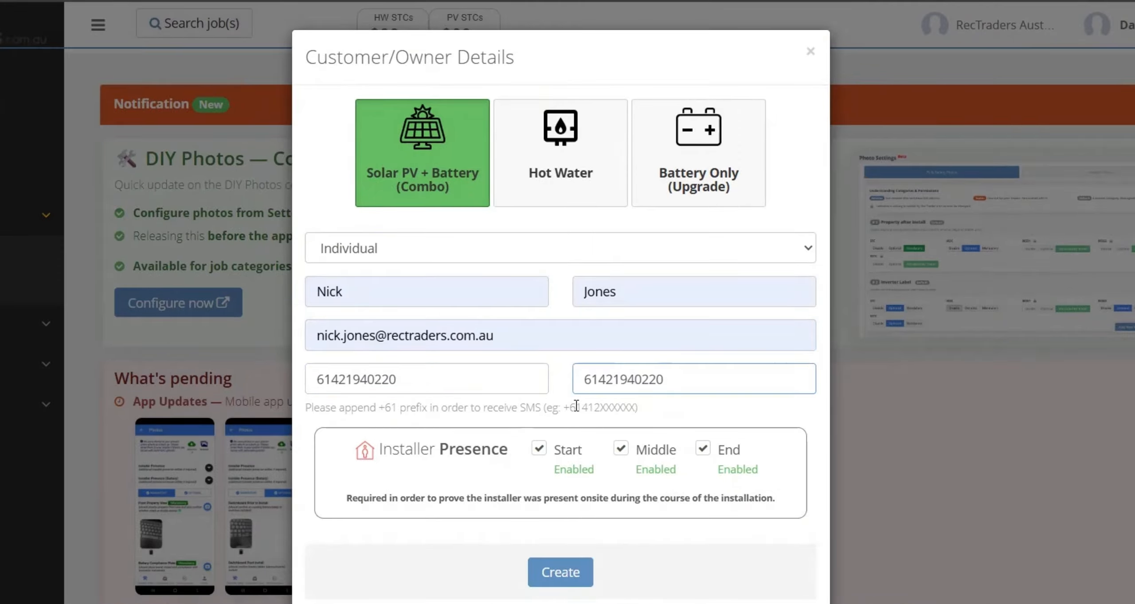
pyautogui.scroll(-3, 576, 406)
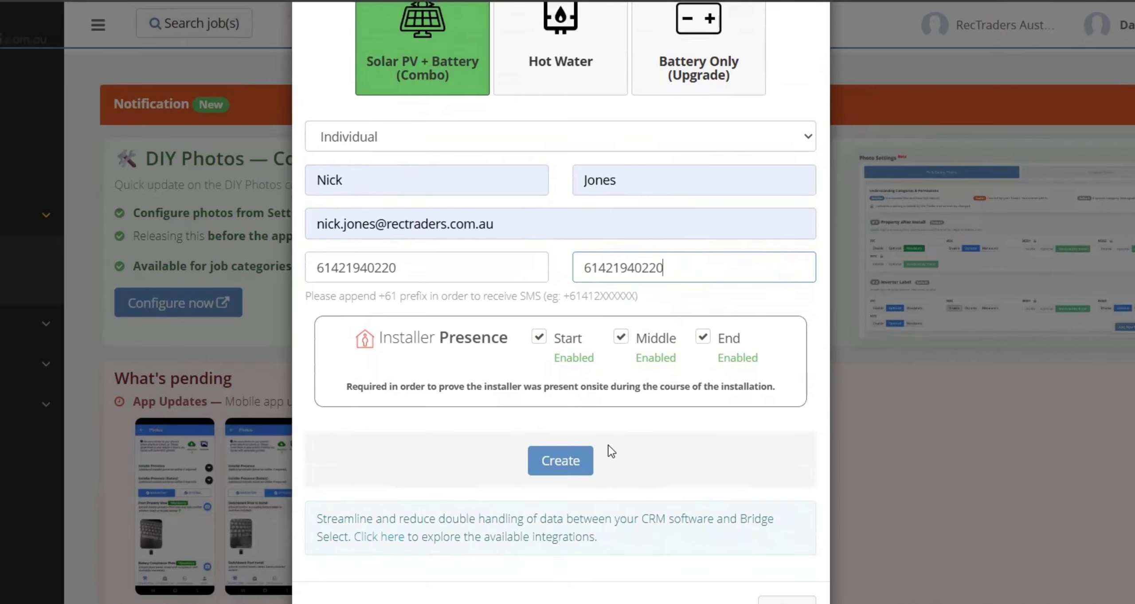
pyautogui.click(557, 459)
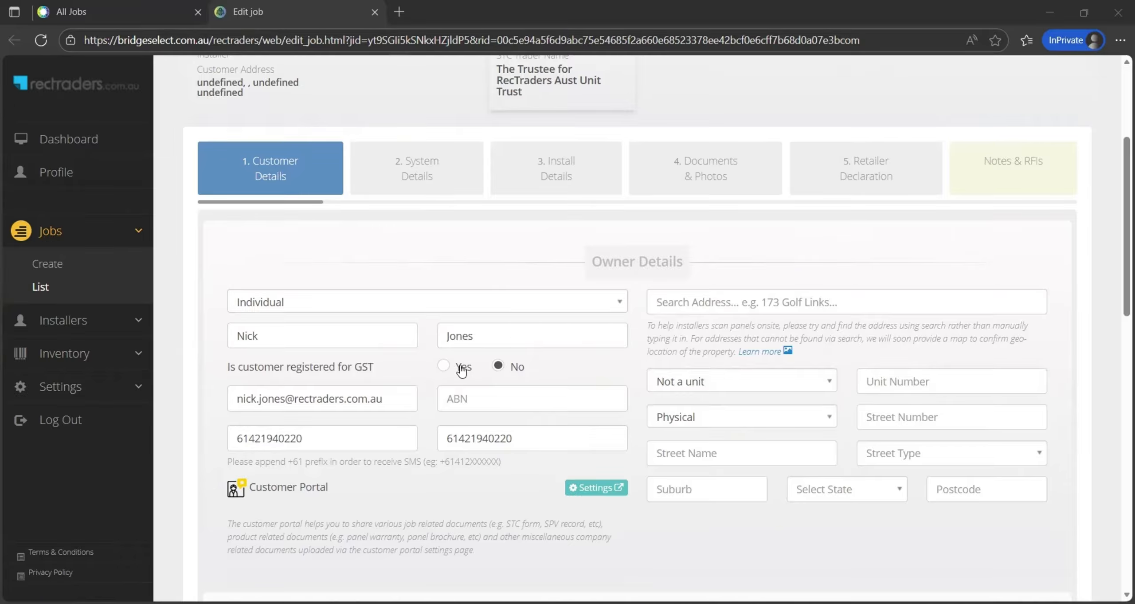
# Mark the customer as not GST-registered and pick the owner's property address from the search suggestions
pyautogui.click(444, 366)
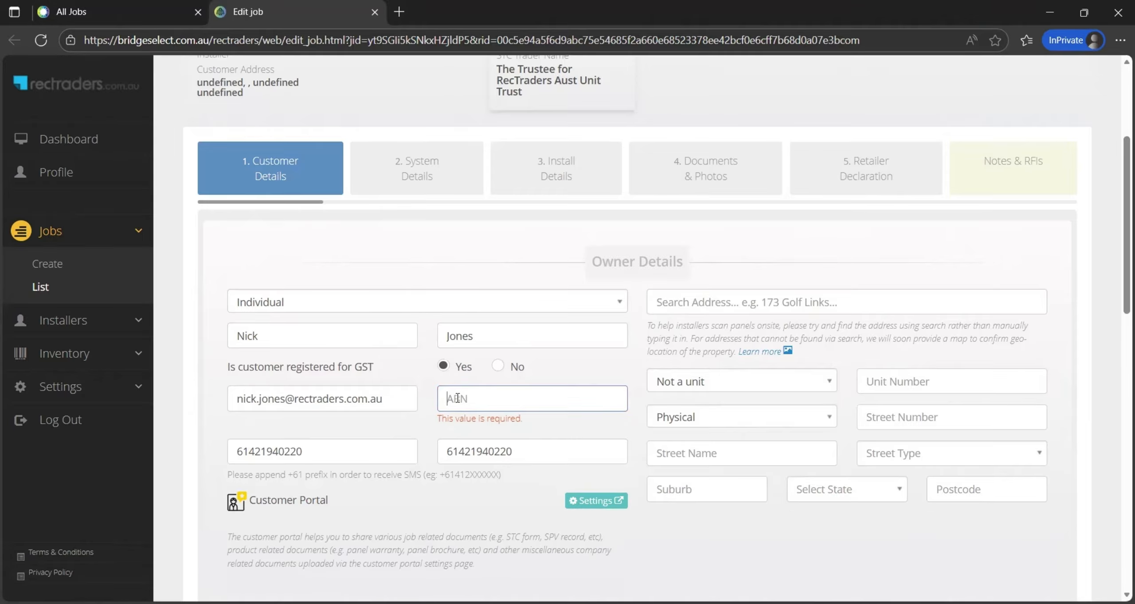
pyautogui.click(498, 366)
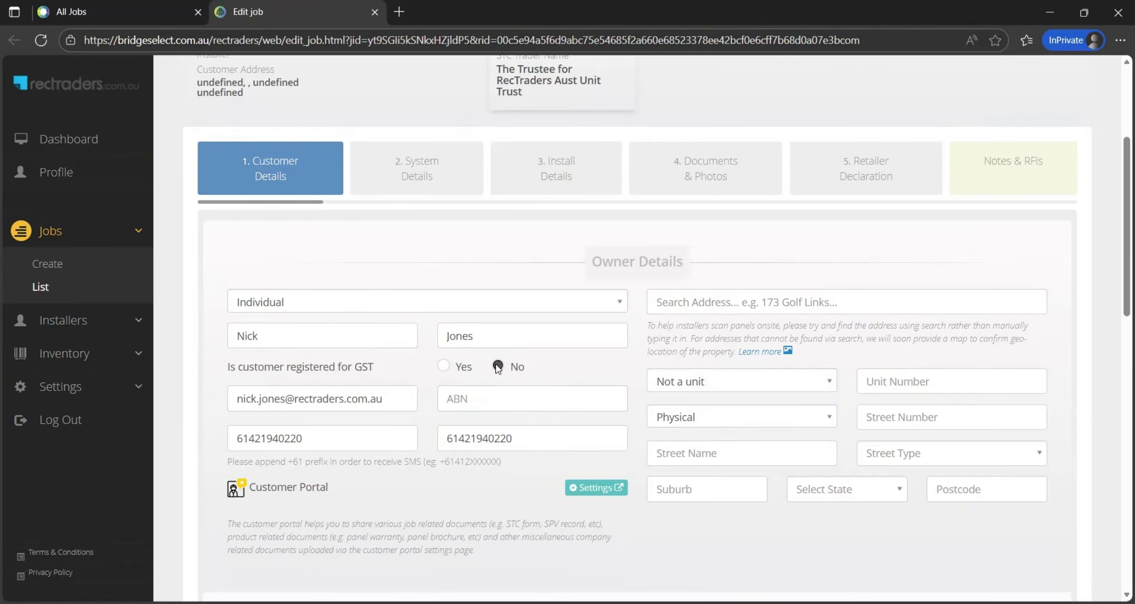
pyautogui.click(705, 302)
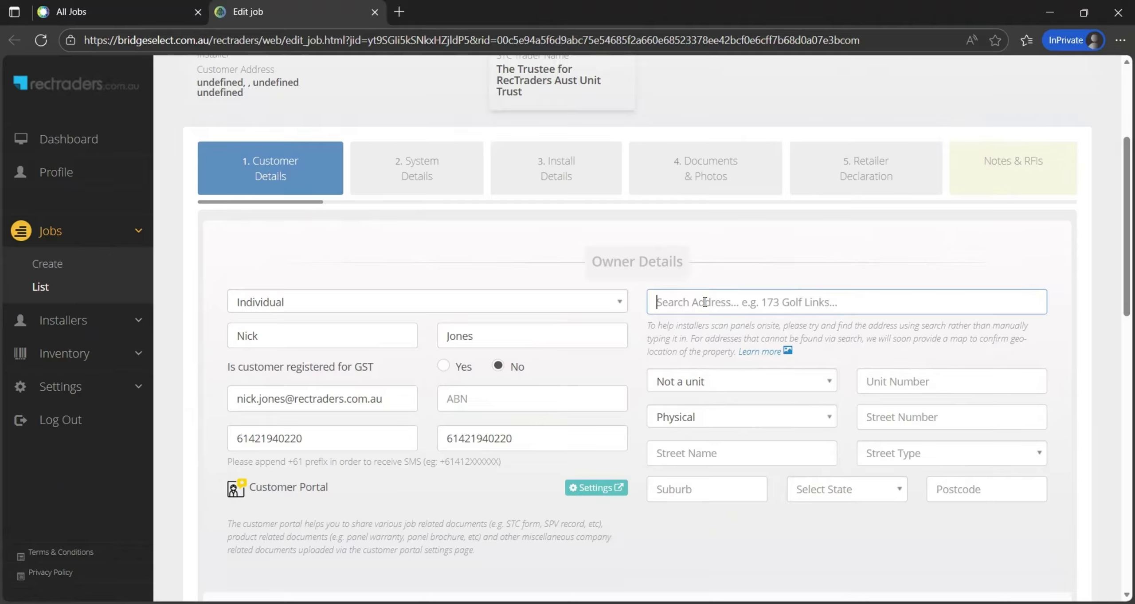
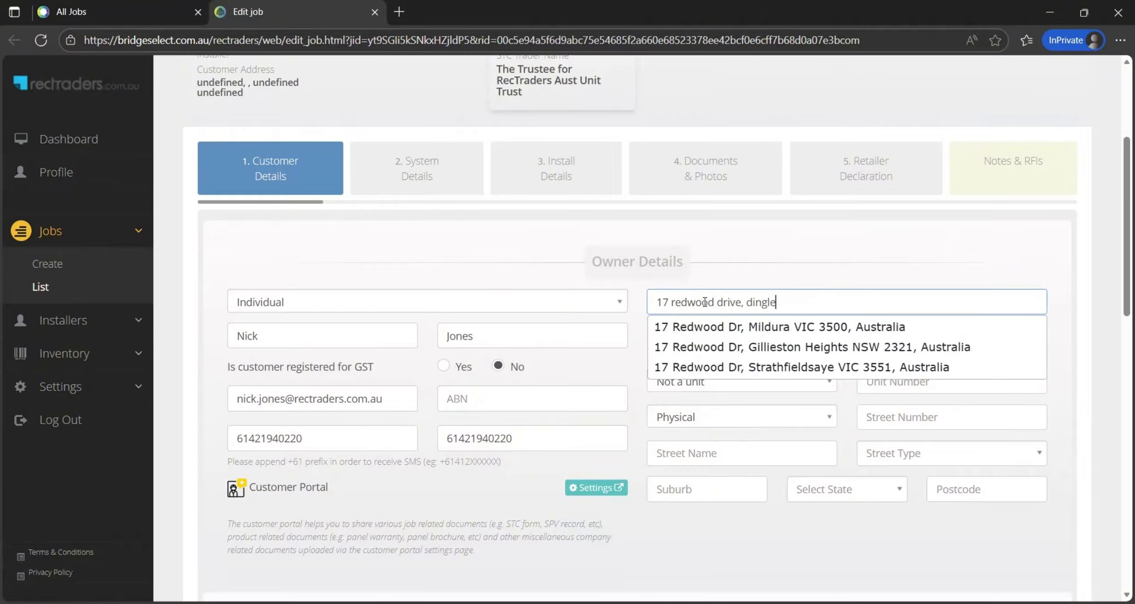
pyautogui.click(749, 326)
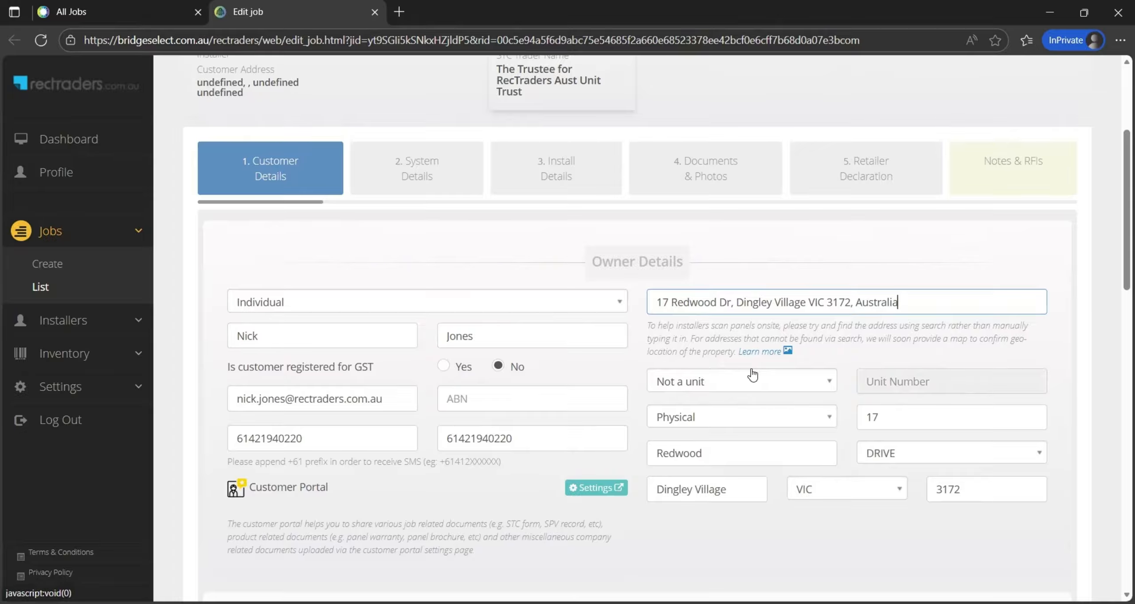
pyautogui.scroll(-3, 752, 375)
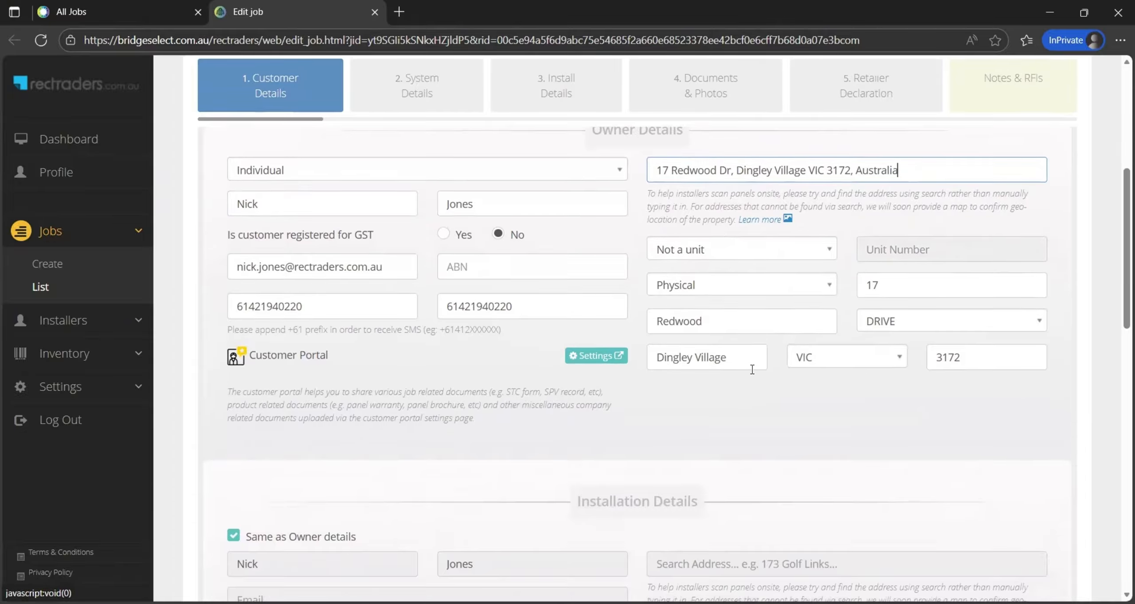
pyautogui.scroll(-3, 753, 369)
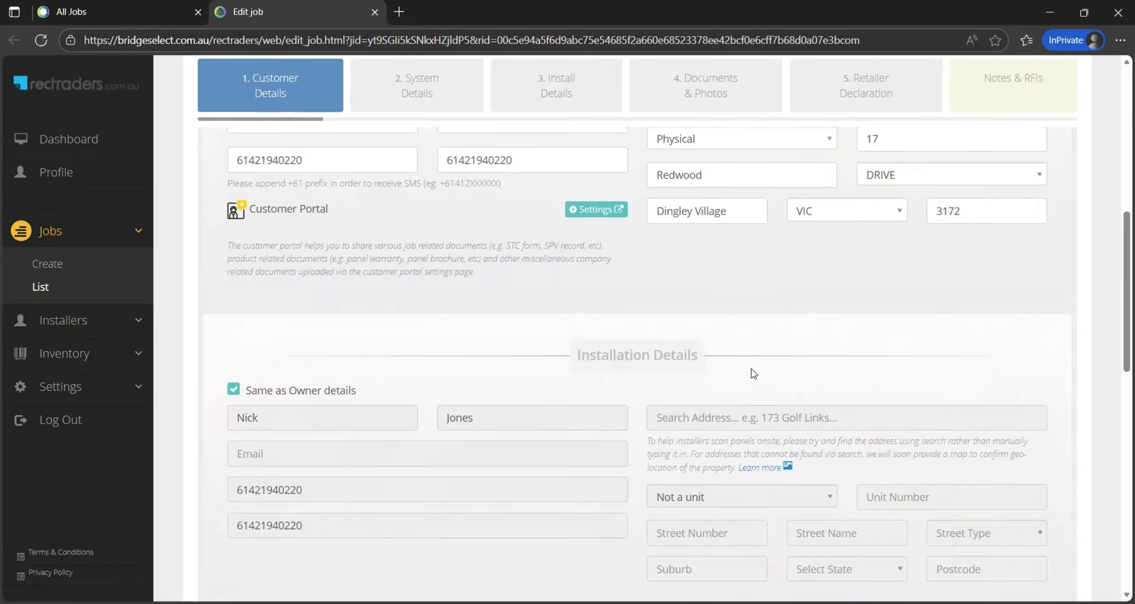
pyautogui.scroll(-2, 753, 374)
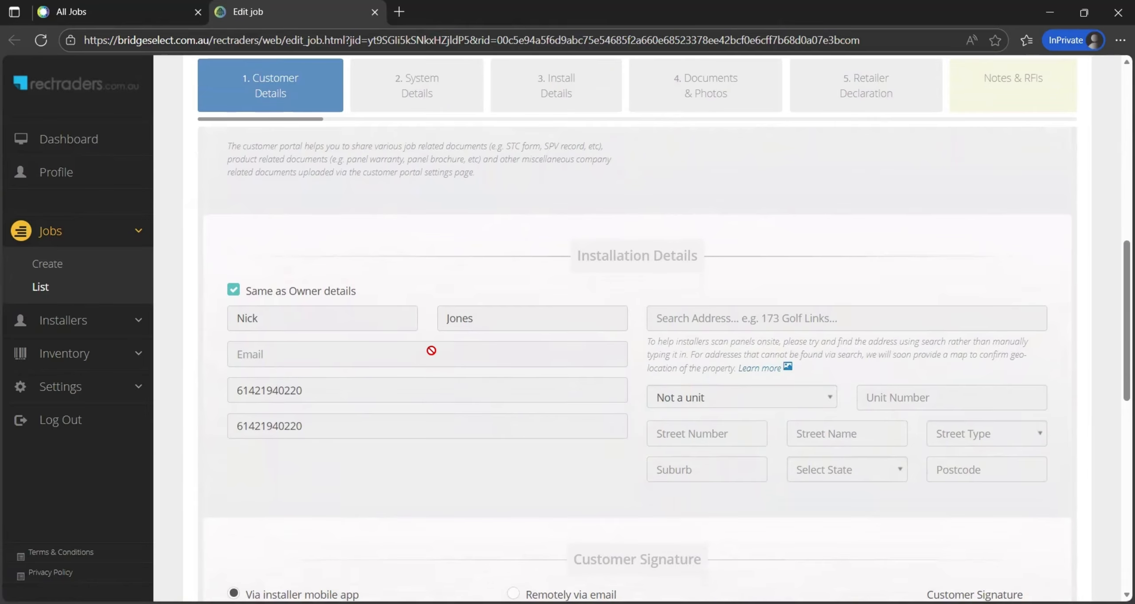
pyautogui.scroll(-3, 431, 351)
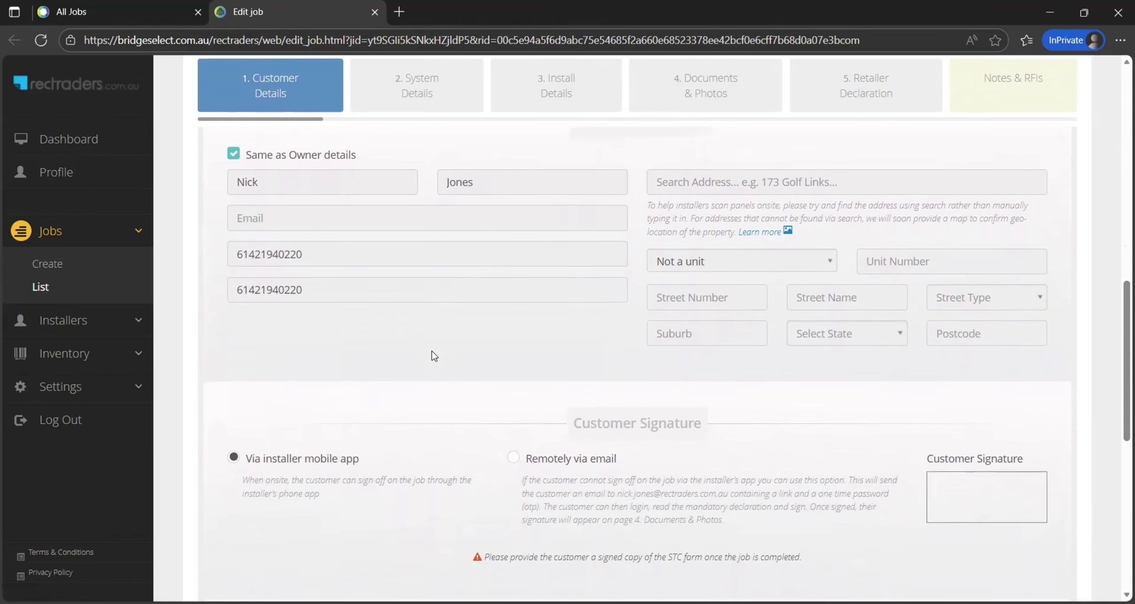
pyautogui.scroll(-1, 434, 356)
pyautogui.scroll(-1, 434, 356)
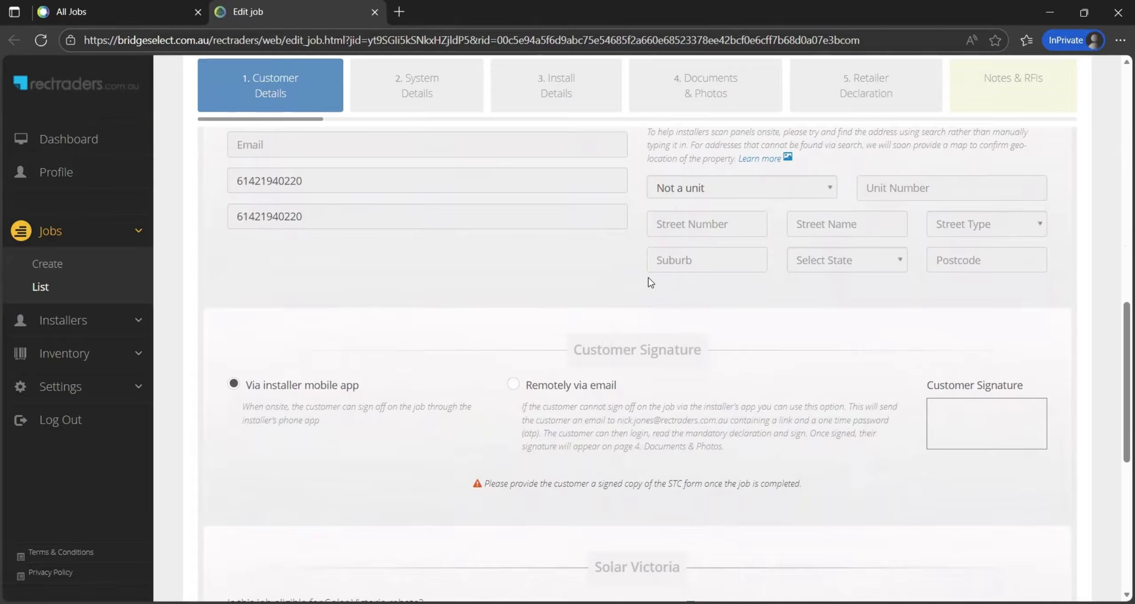
pyautogui.scroll(-5, 649, 277)
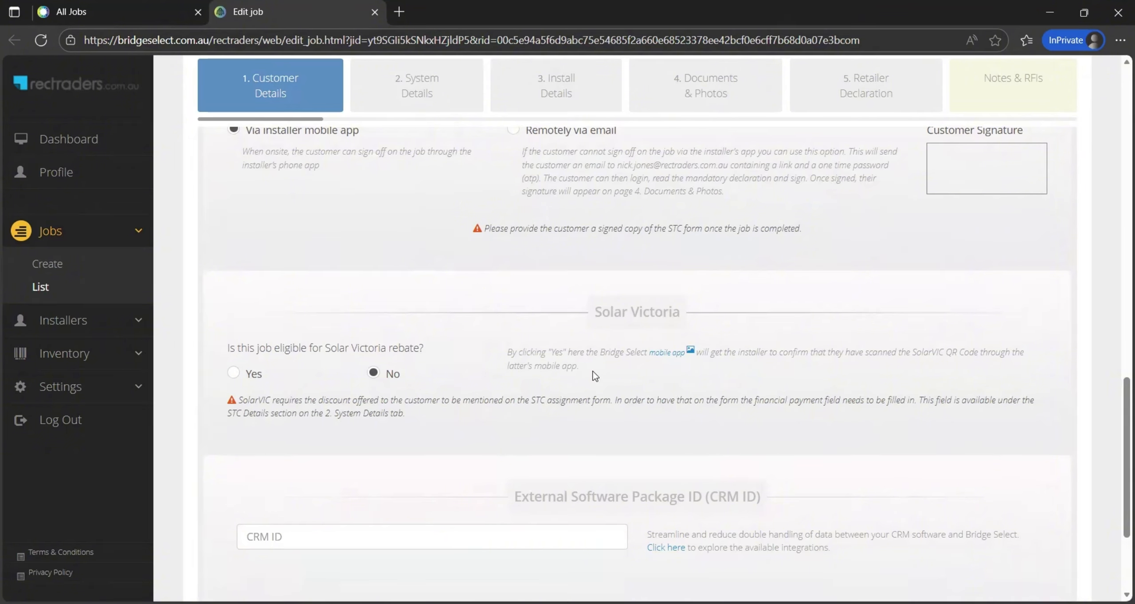
pyautogui.scroll(-2, 594, 375)
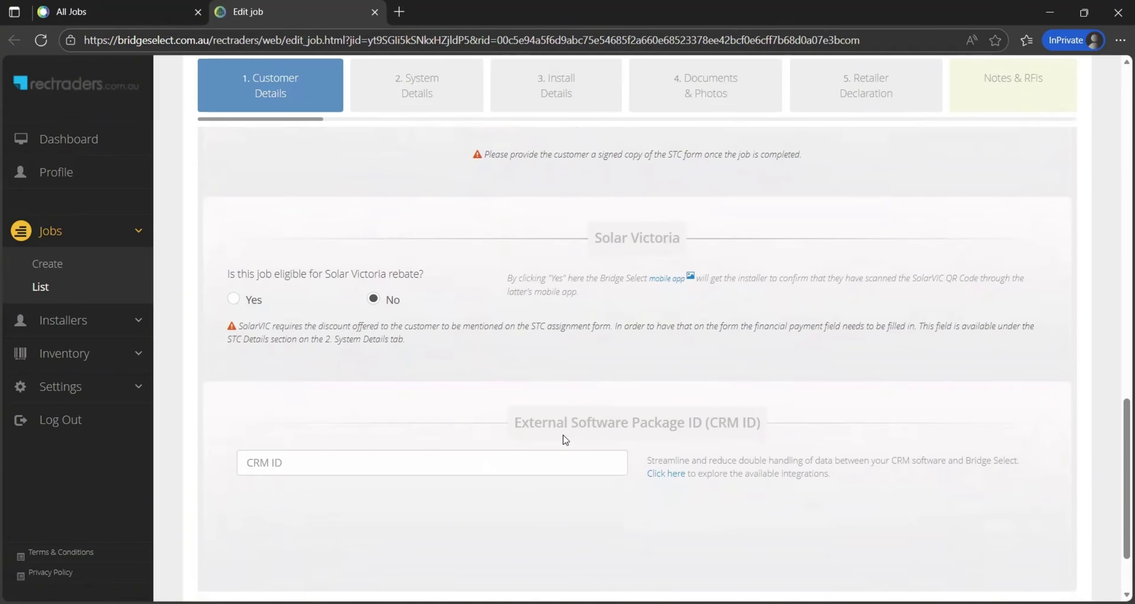
pyautogui.scroll(-1, 530, 450)
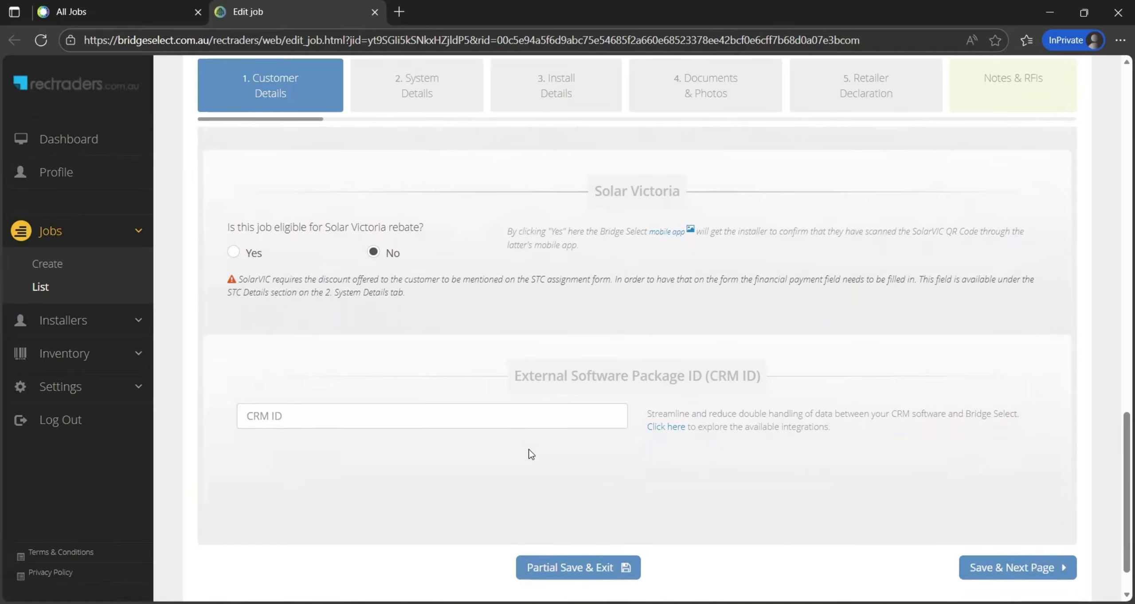
pyautogui.scroll(-1, 531, 454)
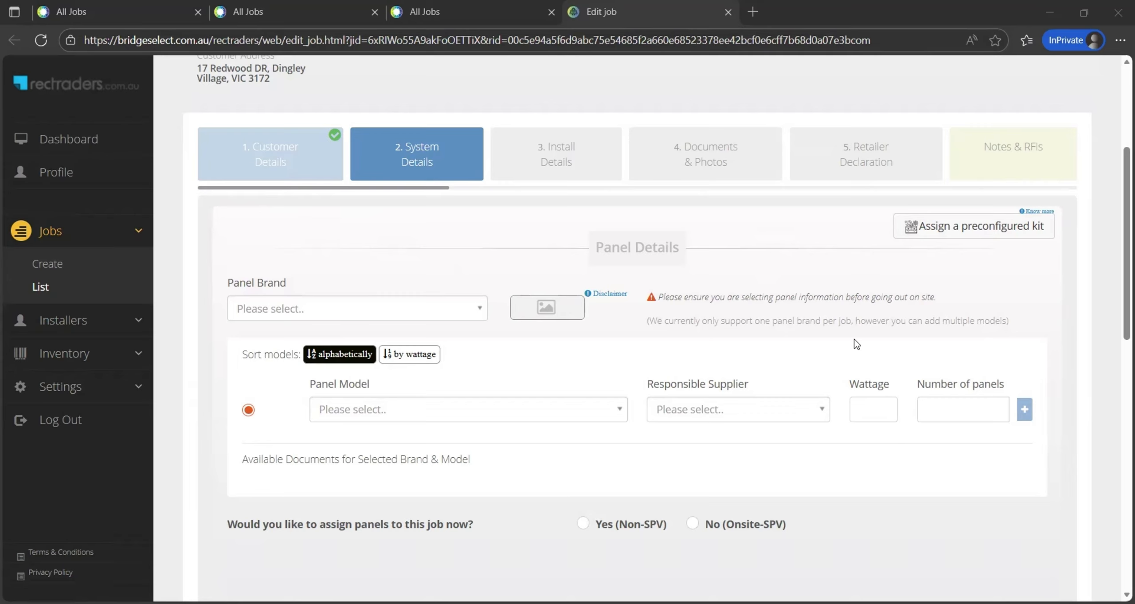
# Enter 24 Jinko Solar Co Ltd JKM510N-60HL4-V 510 W panels on the job
pyautogui.click(413, 306)
pyautogui.write('Jinko')
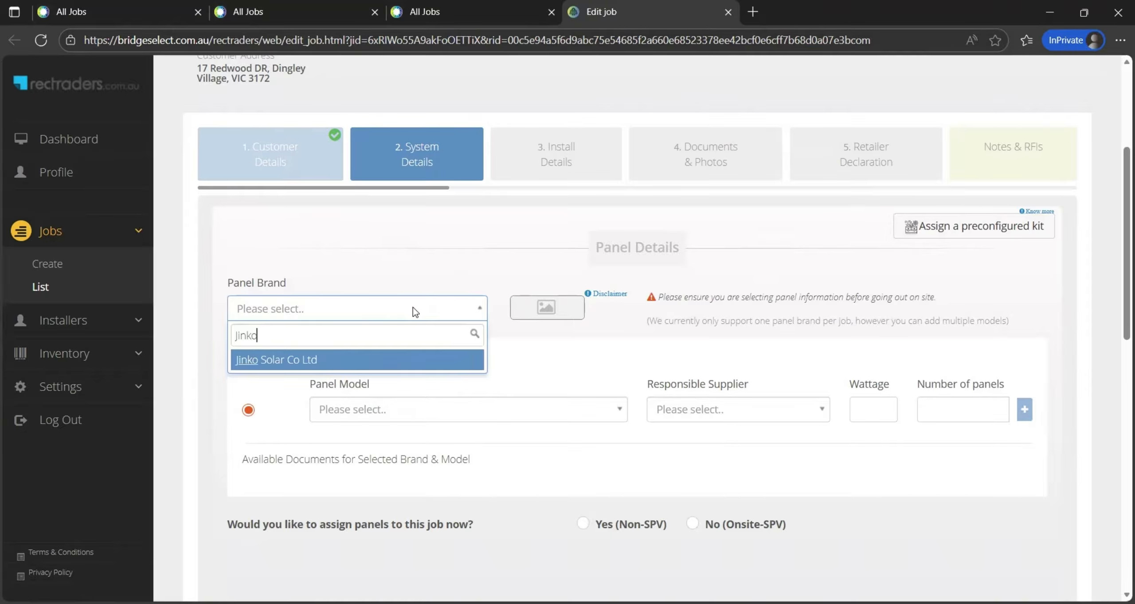
pyautogui.click(360, 361)
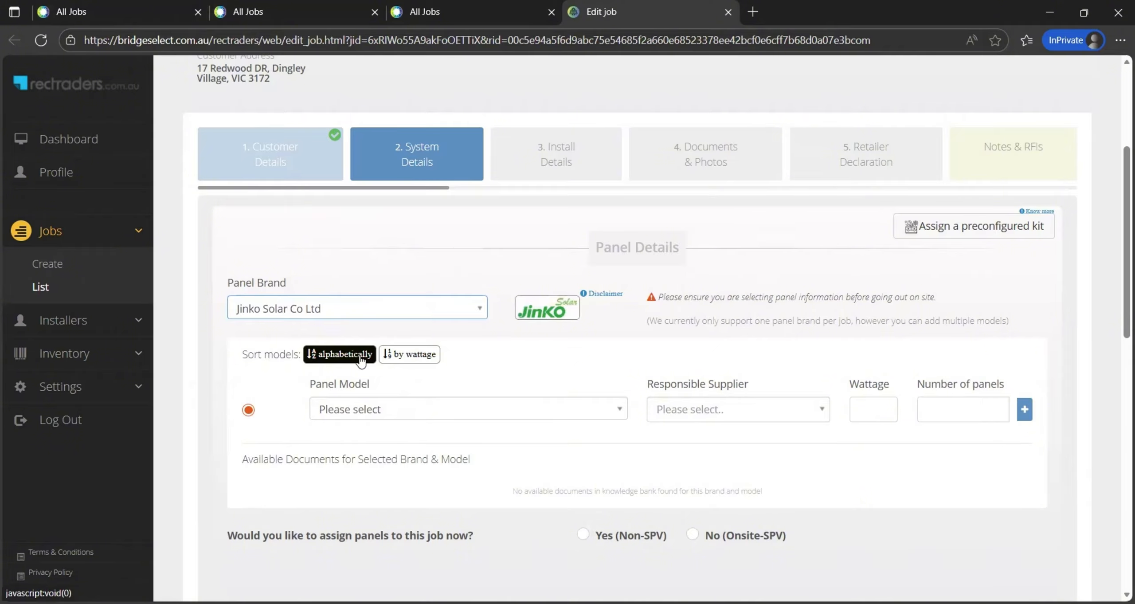
pyautogui.click(435, 410)
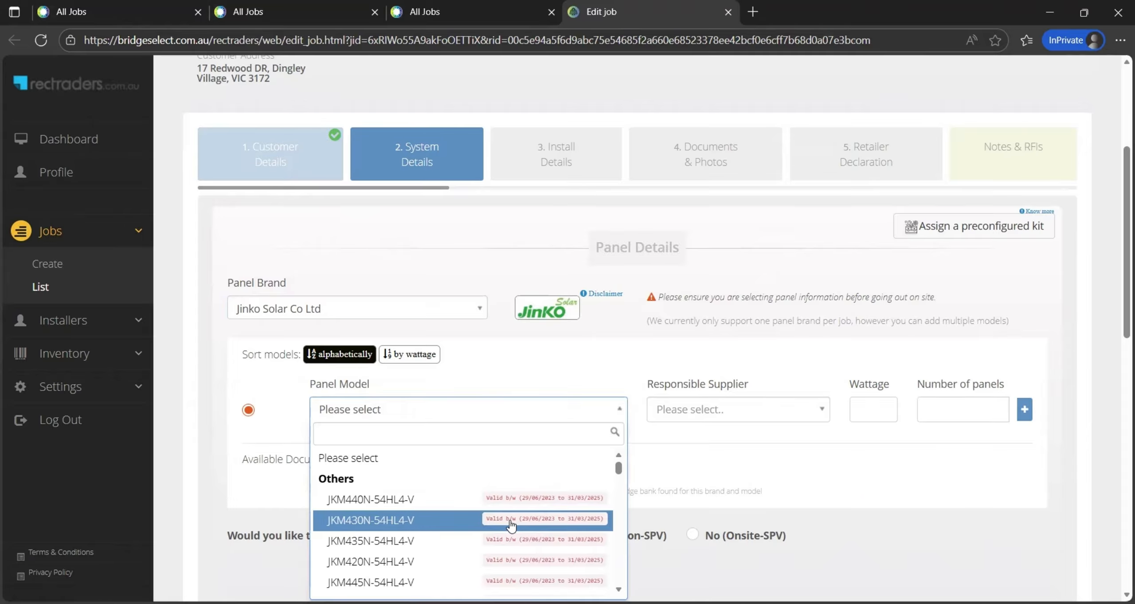
pyautogui.write('510')
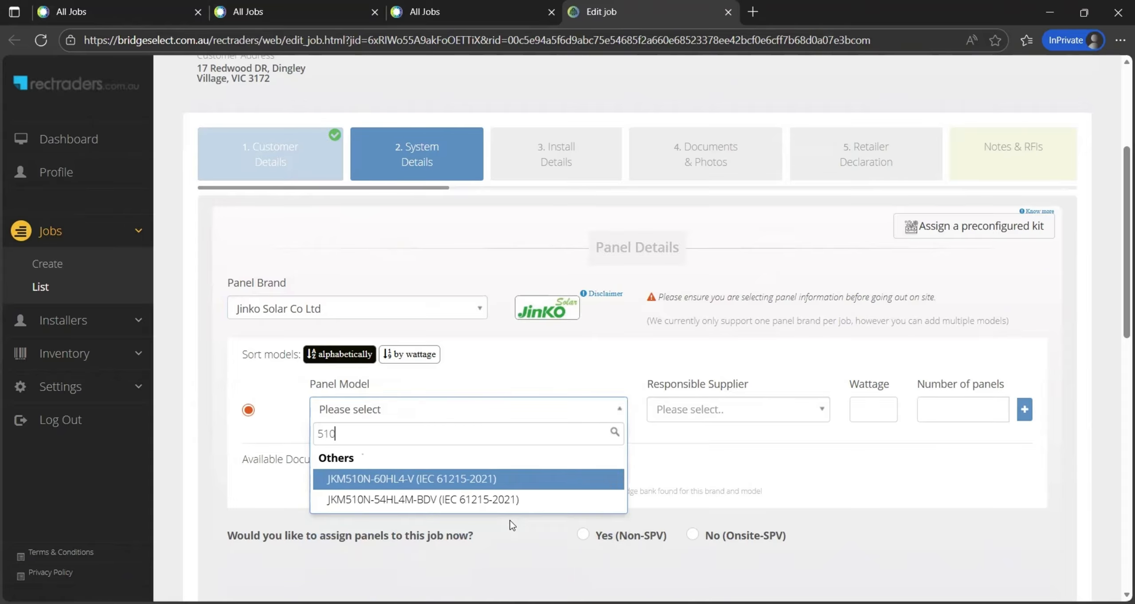
pyautogui.click(420, 488)
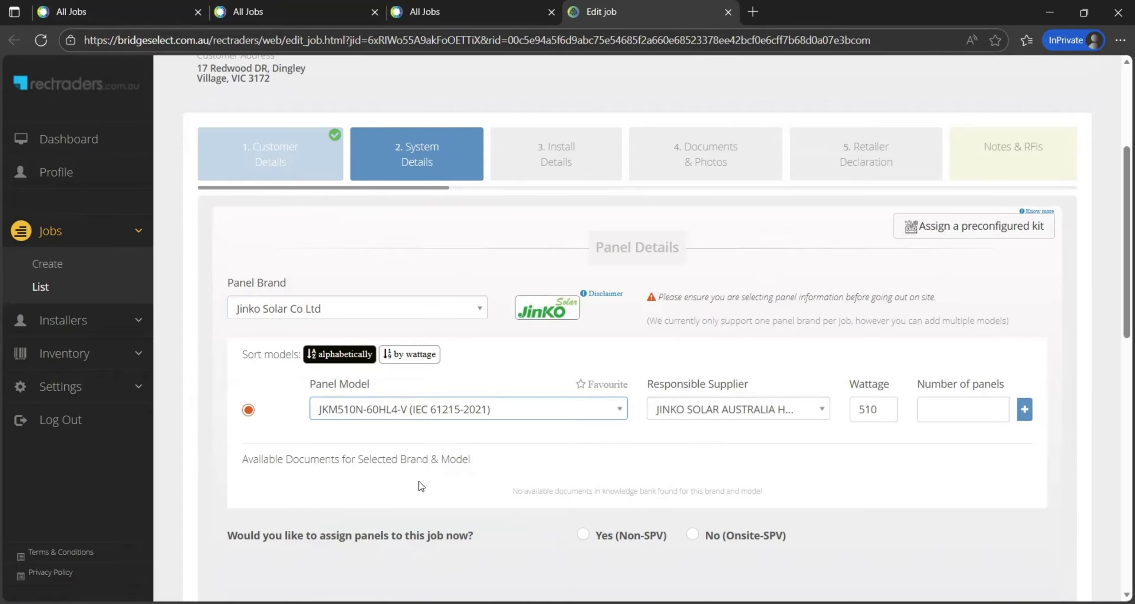
pyautogui.click(949, 412)
pyautogui.write('24')
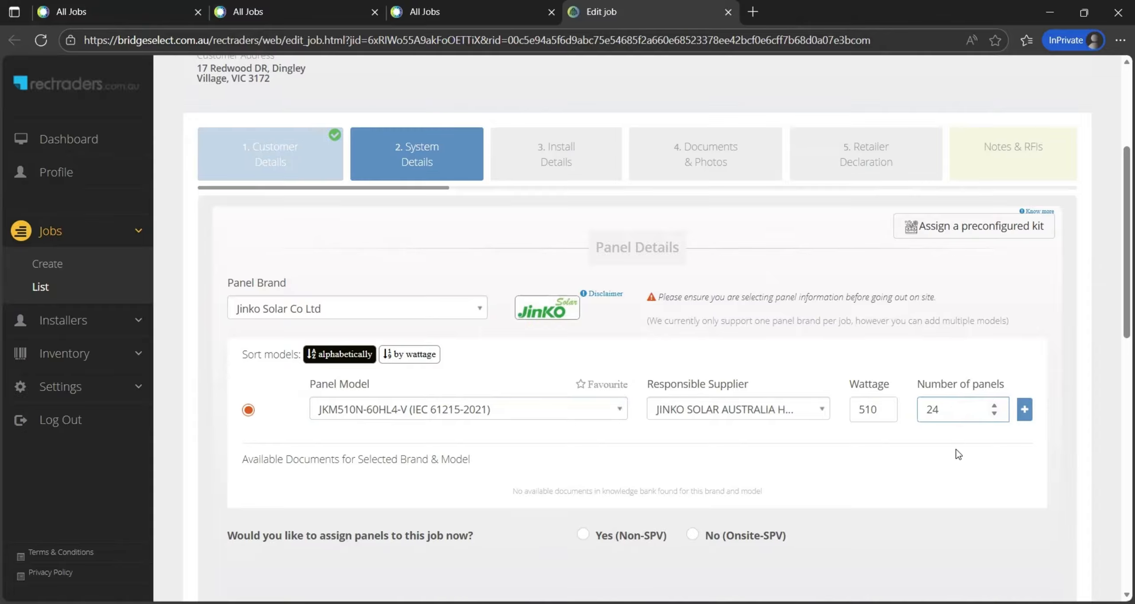
pyautogui.click(955, 460)
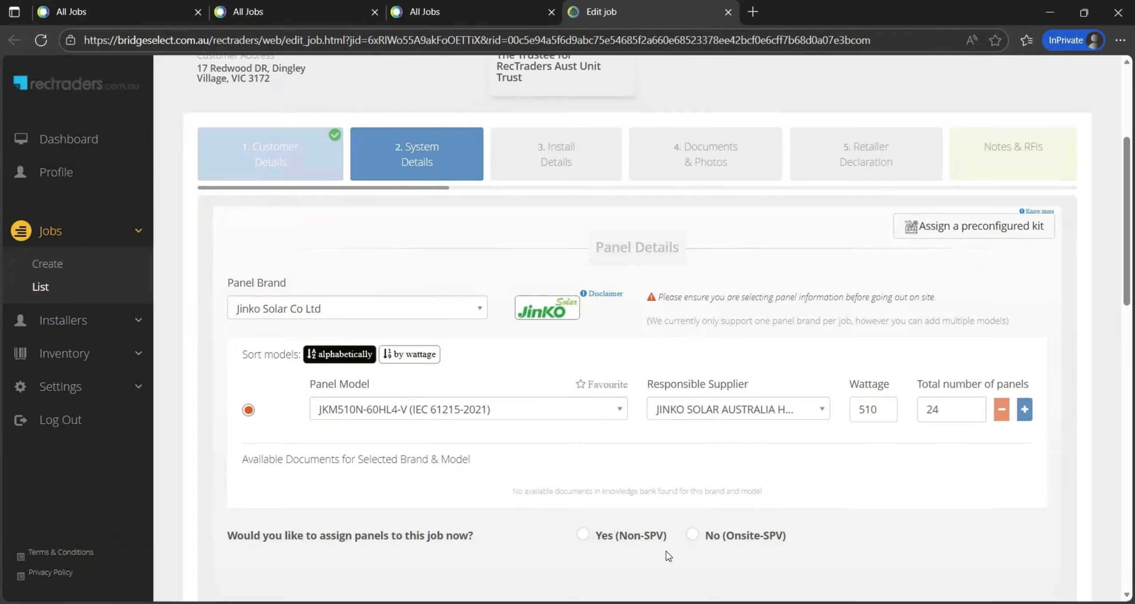
# Choose 'No (Onsite-SPV)' for panel assignment and review the 87 STCs for 12.24 kW
pyautogui.scroll(-1, 667, 546)
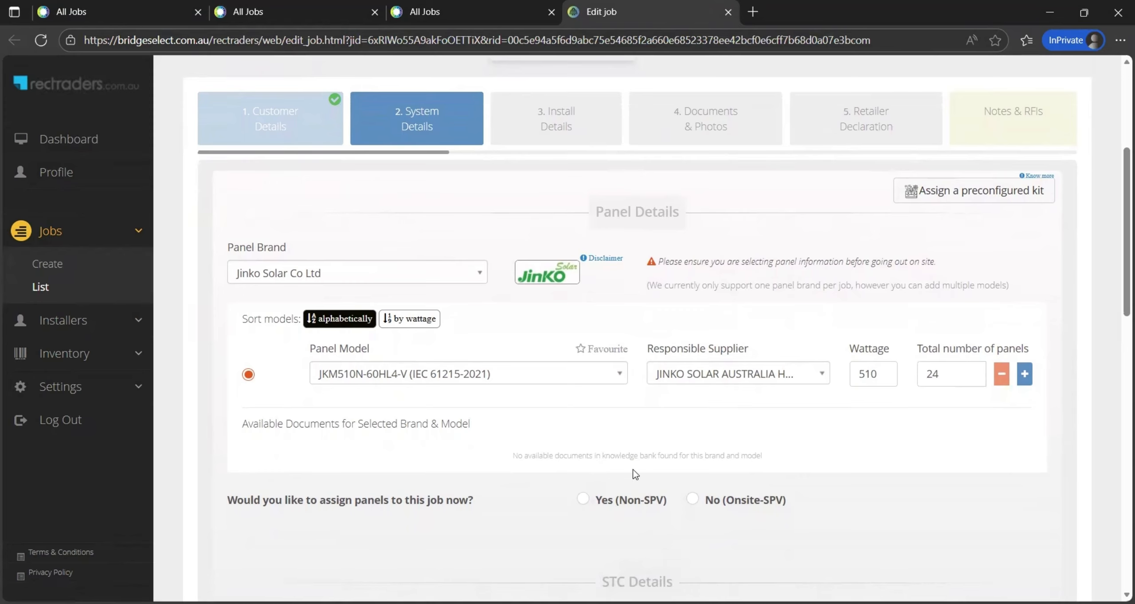
pyautogui.click(693, 499)
pyautogui.scroll(-3, 580, 539)
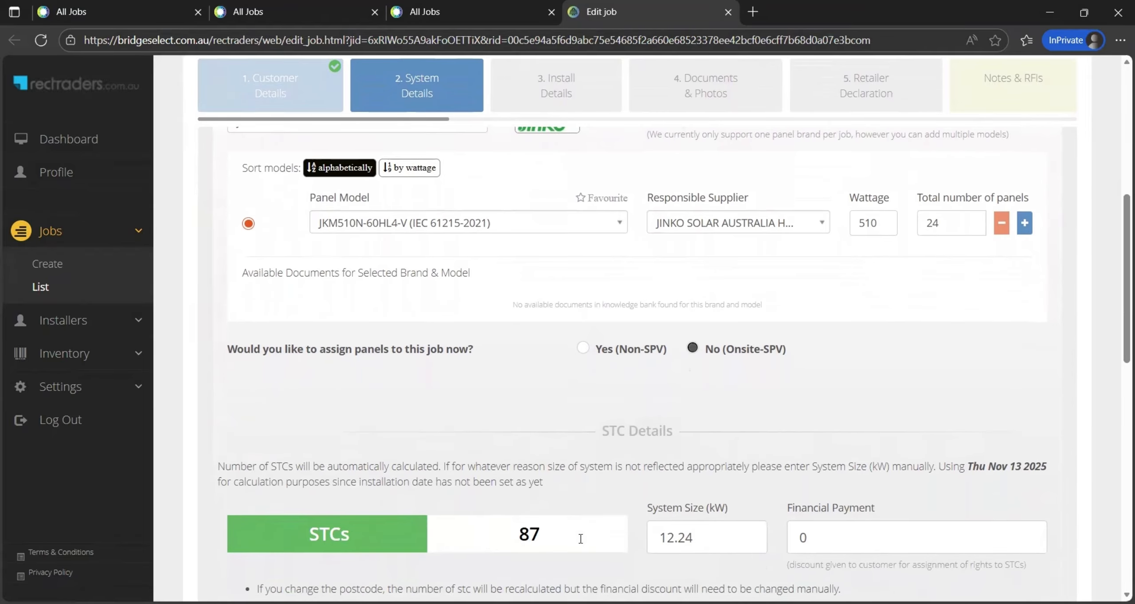
pyautogui.scroll(-1, 580, 537)
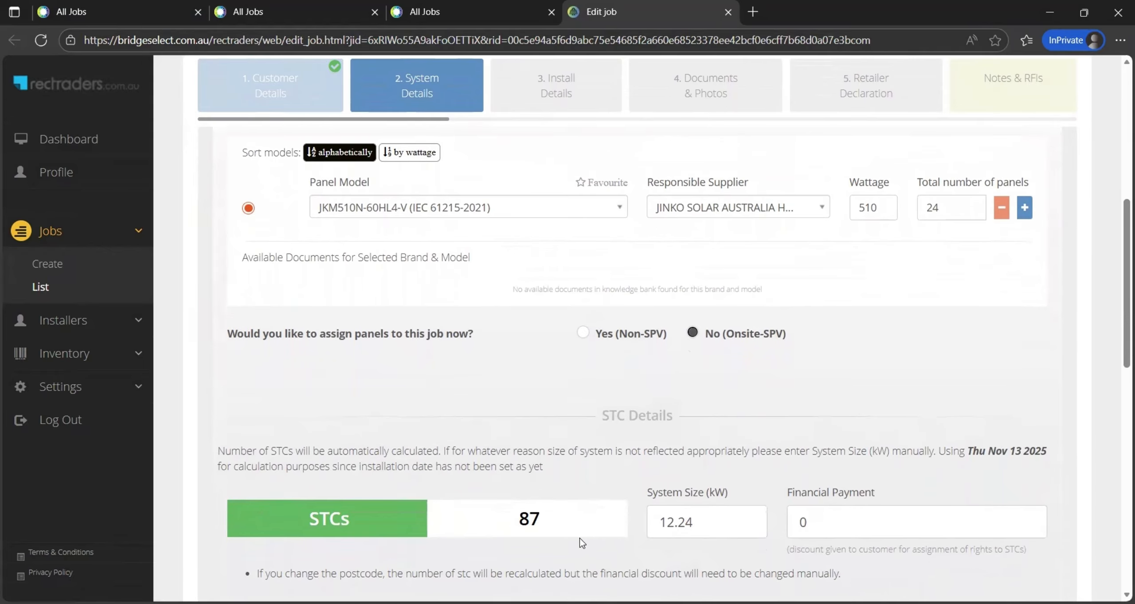
pyautogui.scroll(-1, 580, 538)
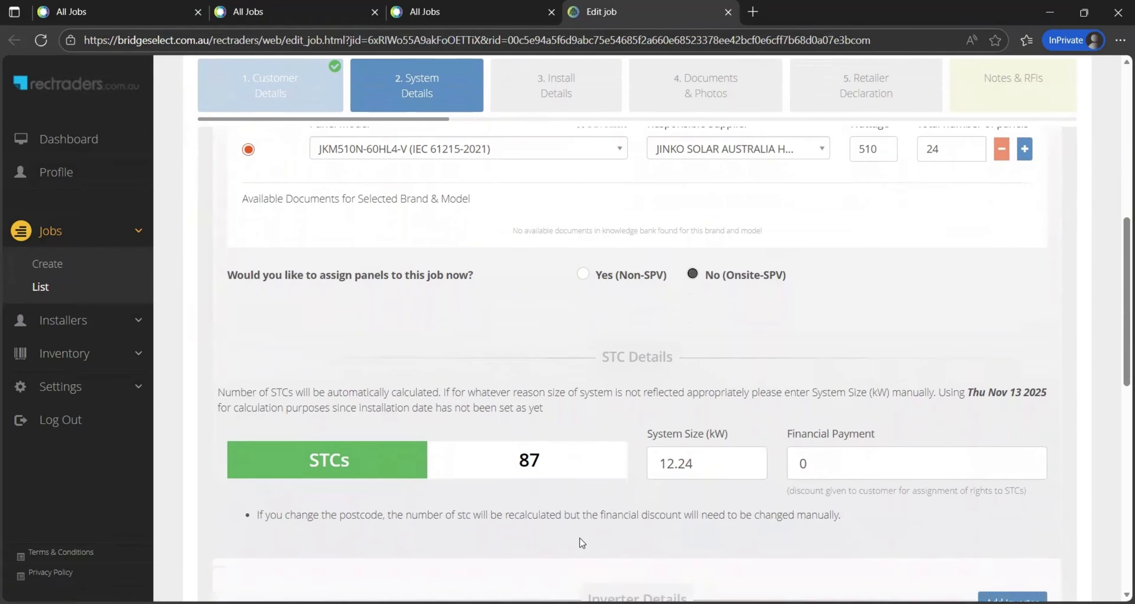
pyautogui.scroll(-4, 580, 537)
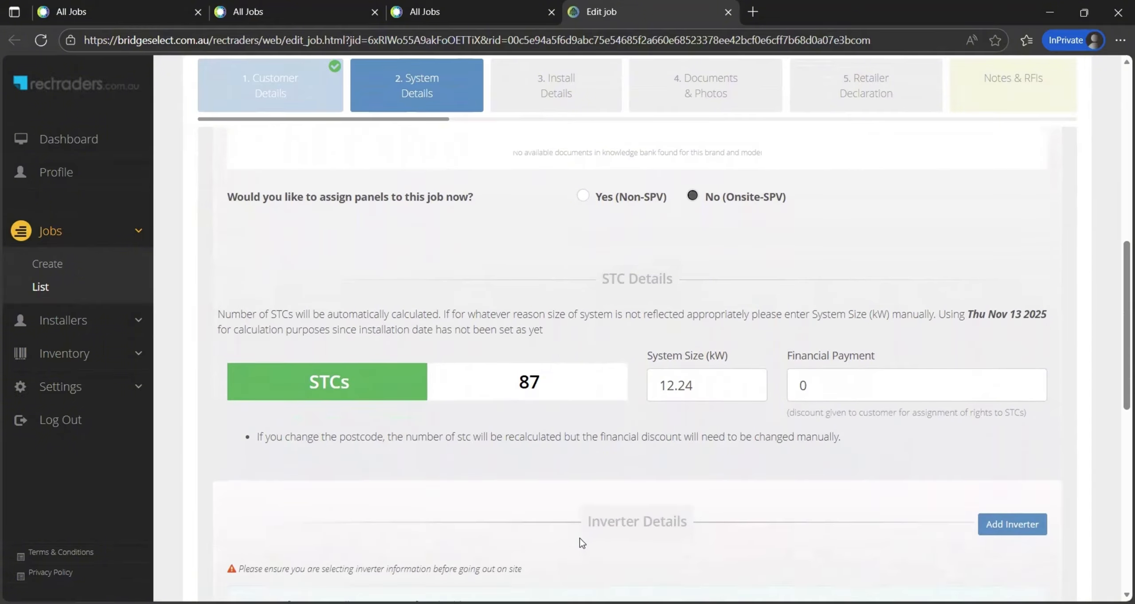
pyautogui.scroll(-1, 580, 538)
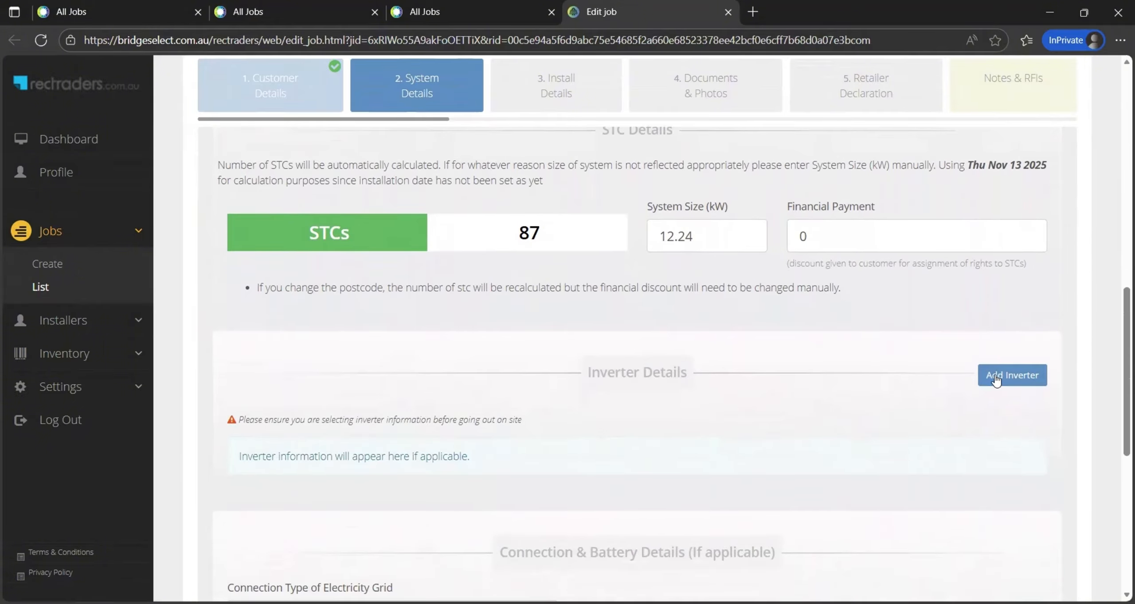
# Add one FOXESS CO LTD H3-10.0-Smart 10000 W inverter to the job
pyautogui.click(1013, 375)
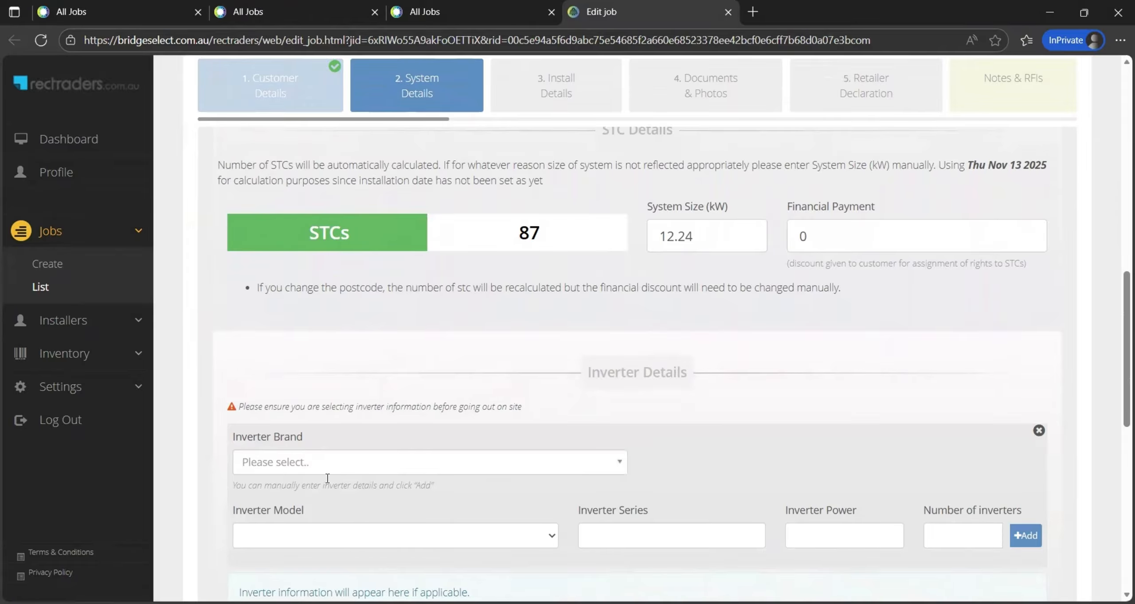
pyautogui.click(324, 462)
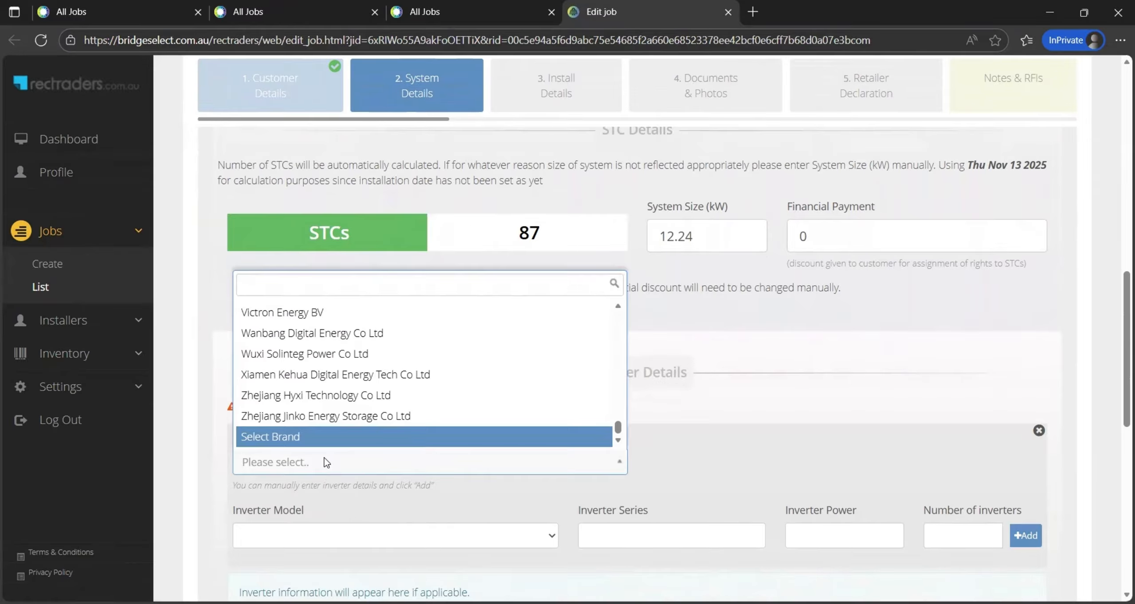
pyautogui.write('Fox')
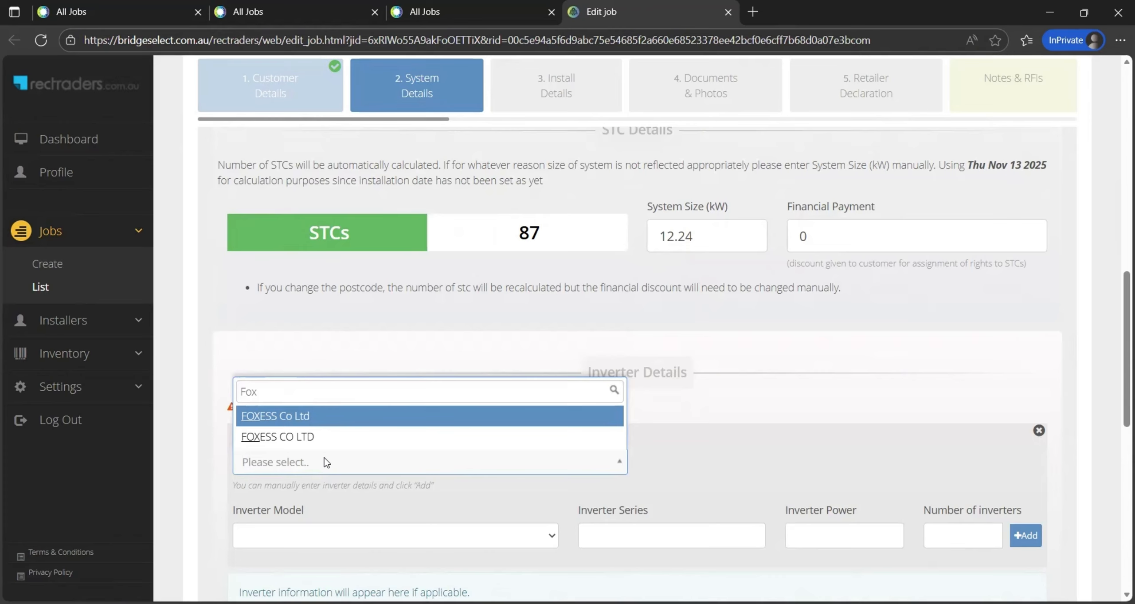
pyautogui.click(308, 437)
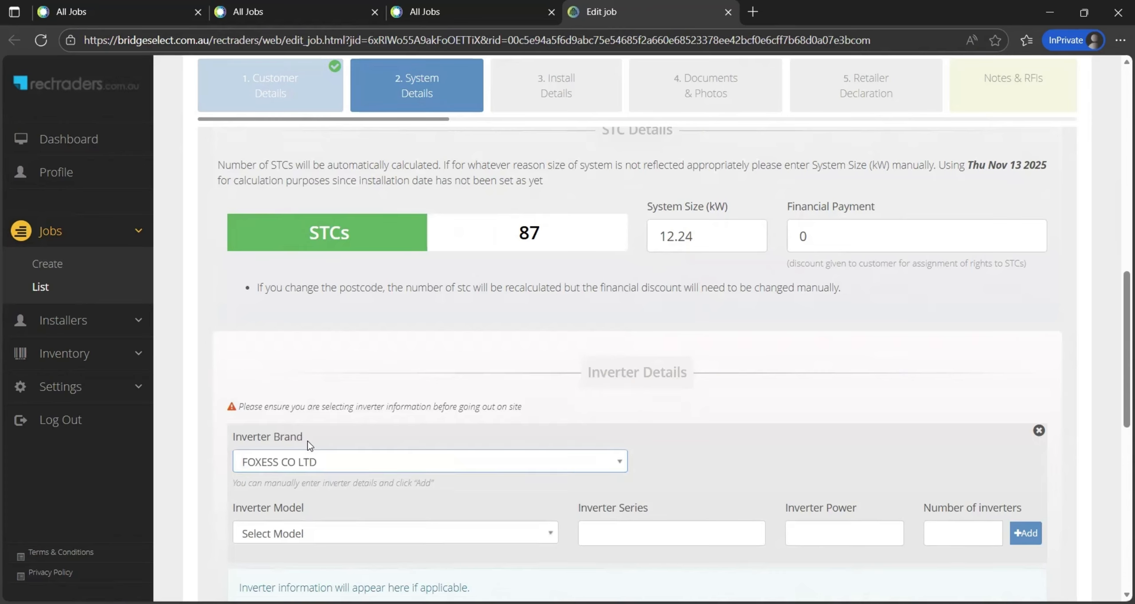
pyautogui.click(429, 534)
pyautogui.write('H')
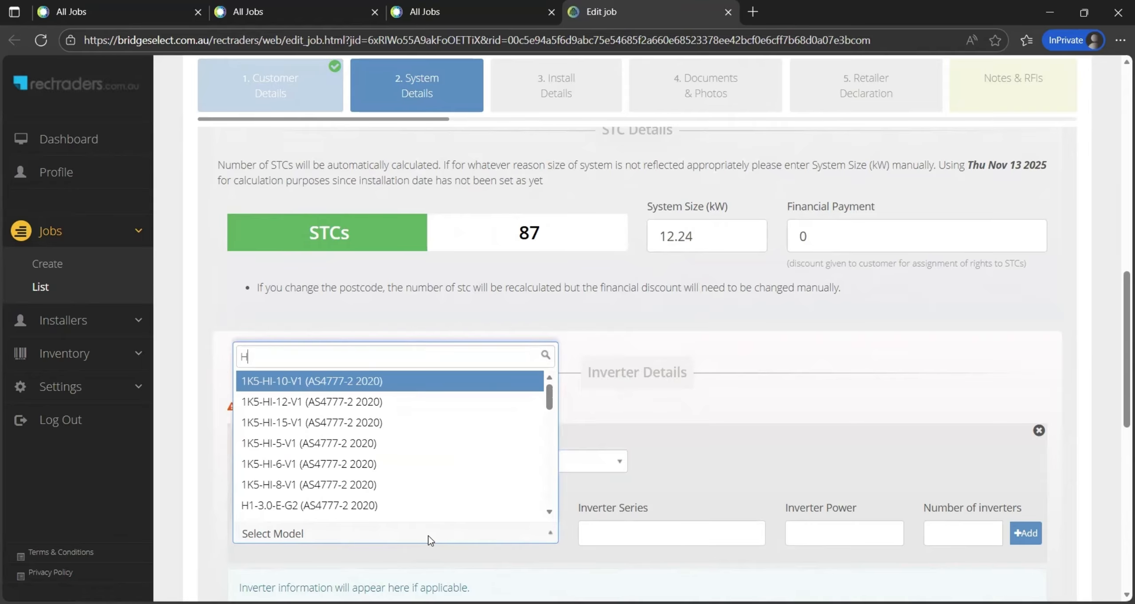
pyautogui.write('3')
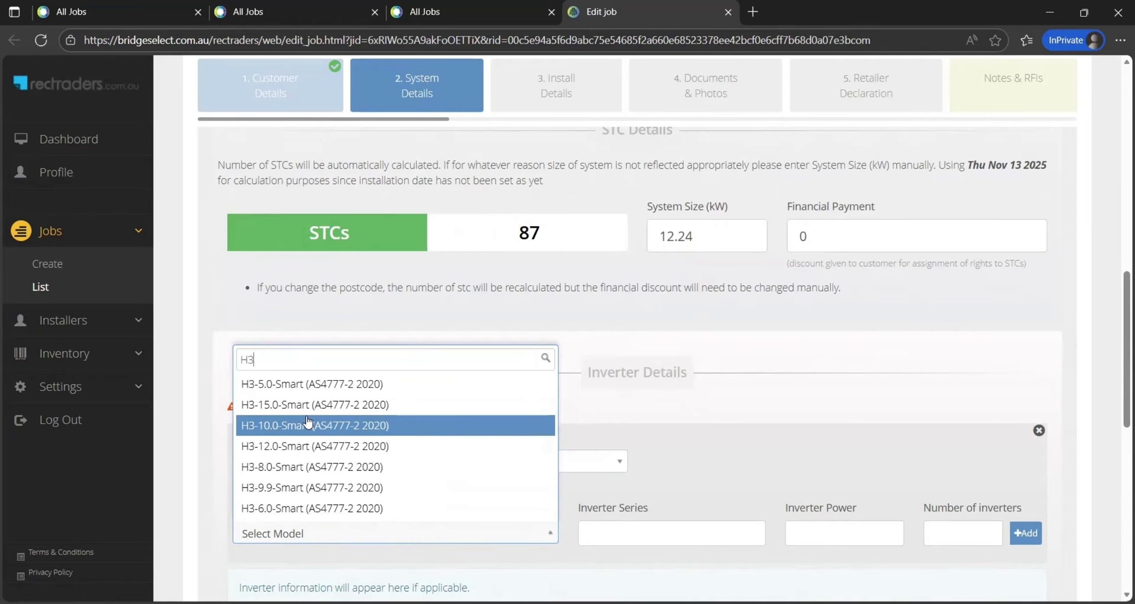
pyautogui.click(355, 424)
pyautogui.scroll(-1, 684, 472)
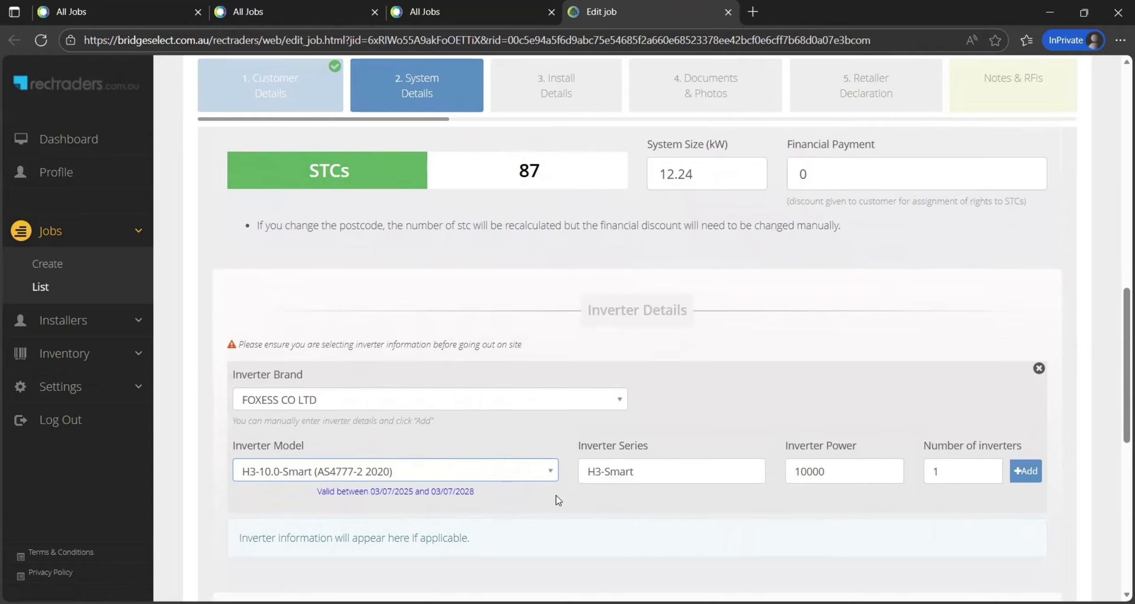
pyautogui.click(1023, 473)
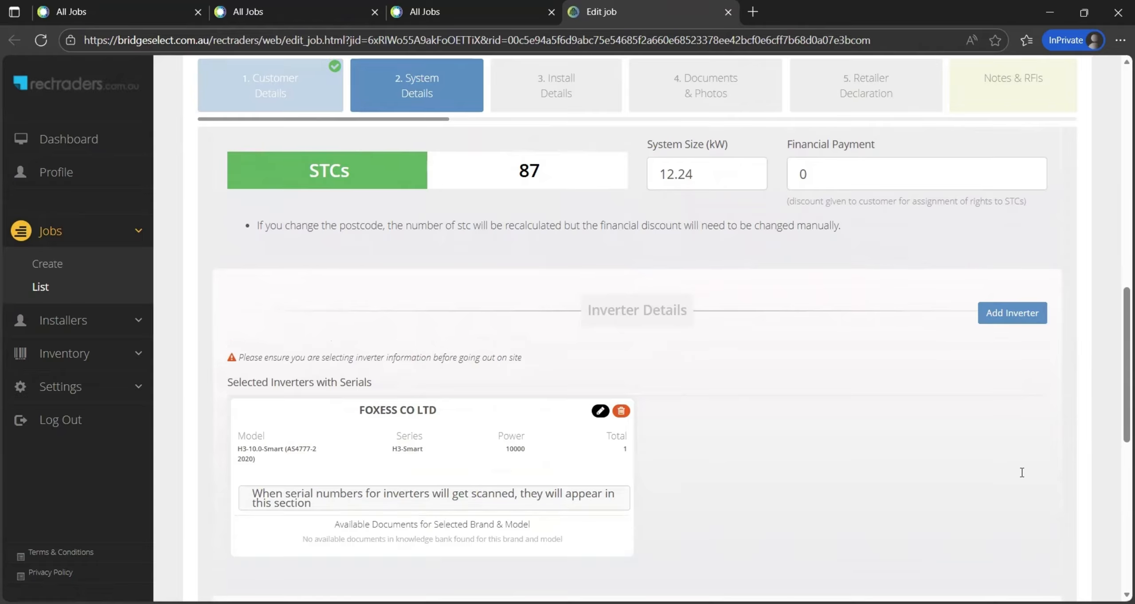
pyautogui.scroll(-3, 895, 453)
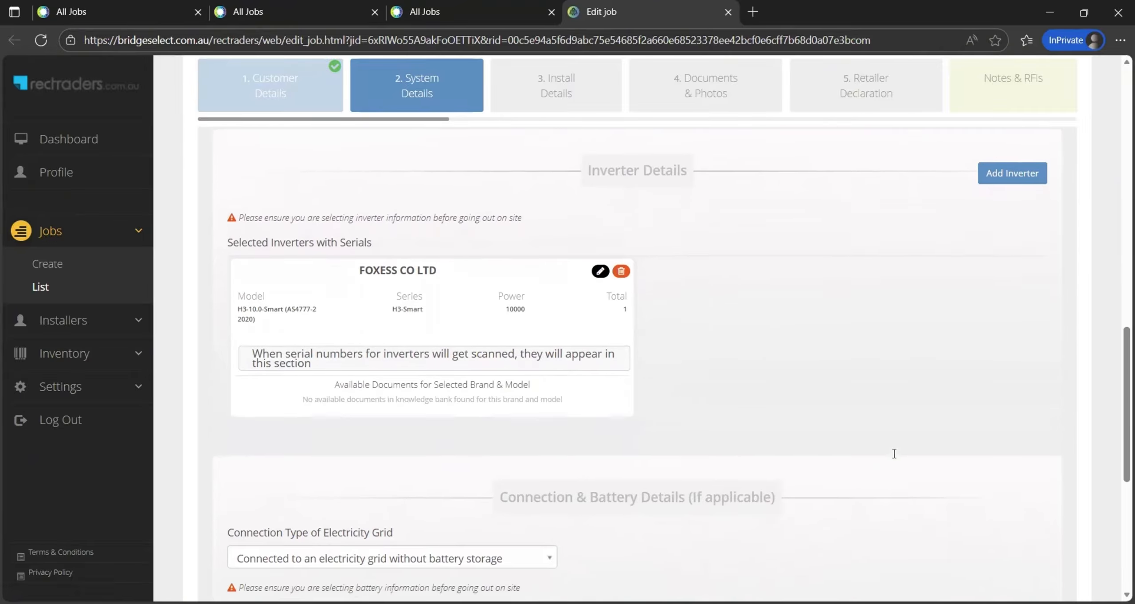
# Set the electricity grid connection type to 'Connected to an electricity grid'
pyautogui.scroll(-4, 894, 454)
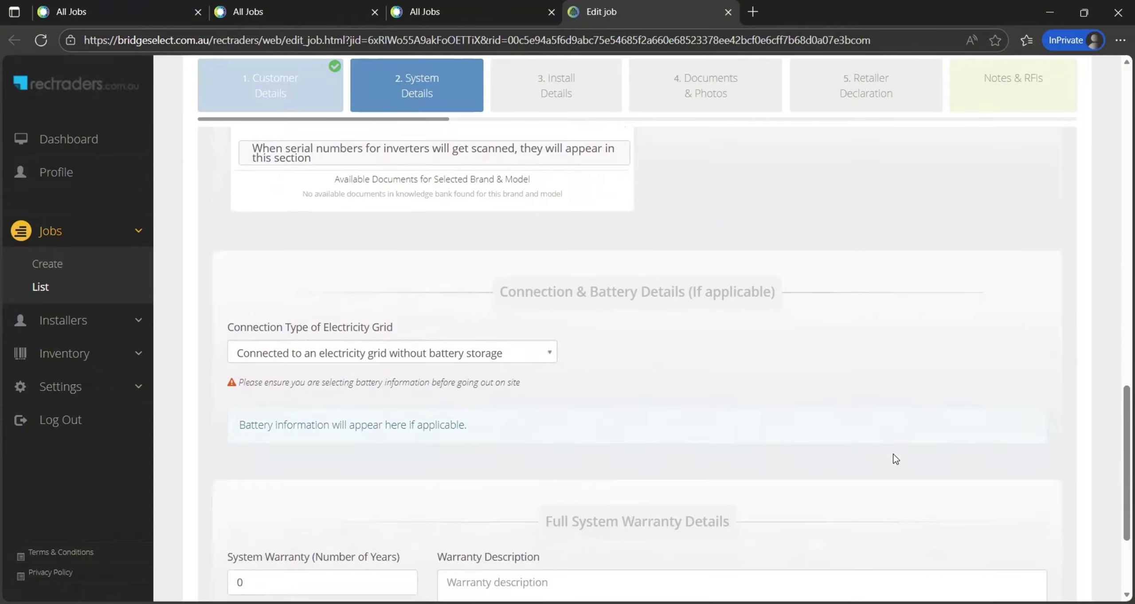
pyautogui.scroll(1, 894, 454)
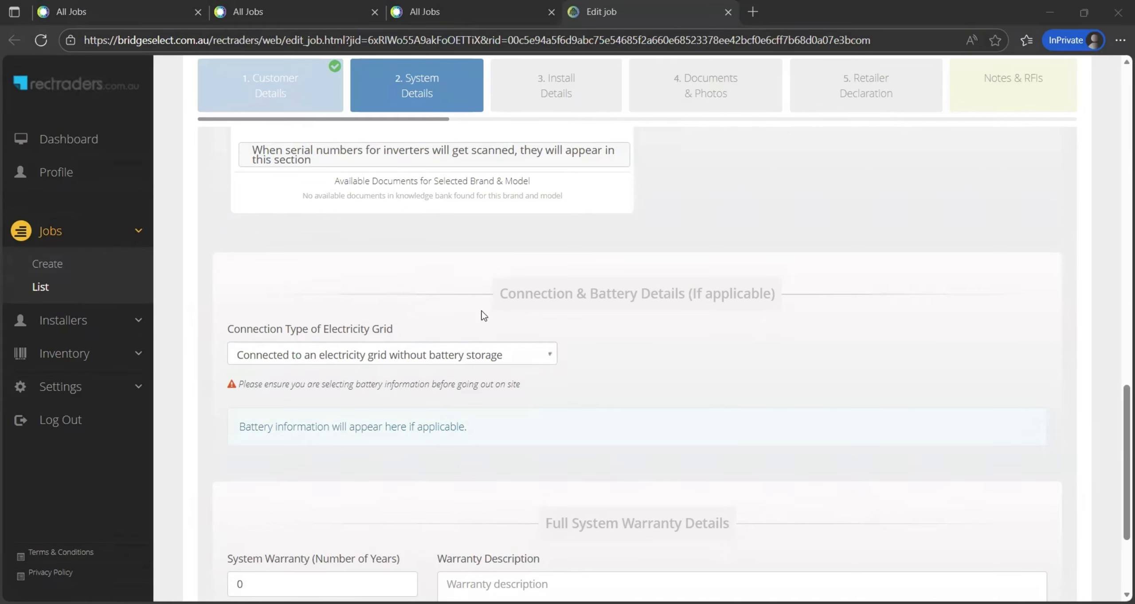
pyautogui.click(464, 354)
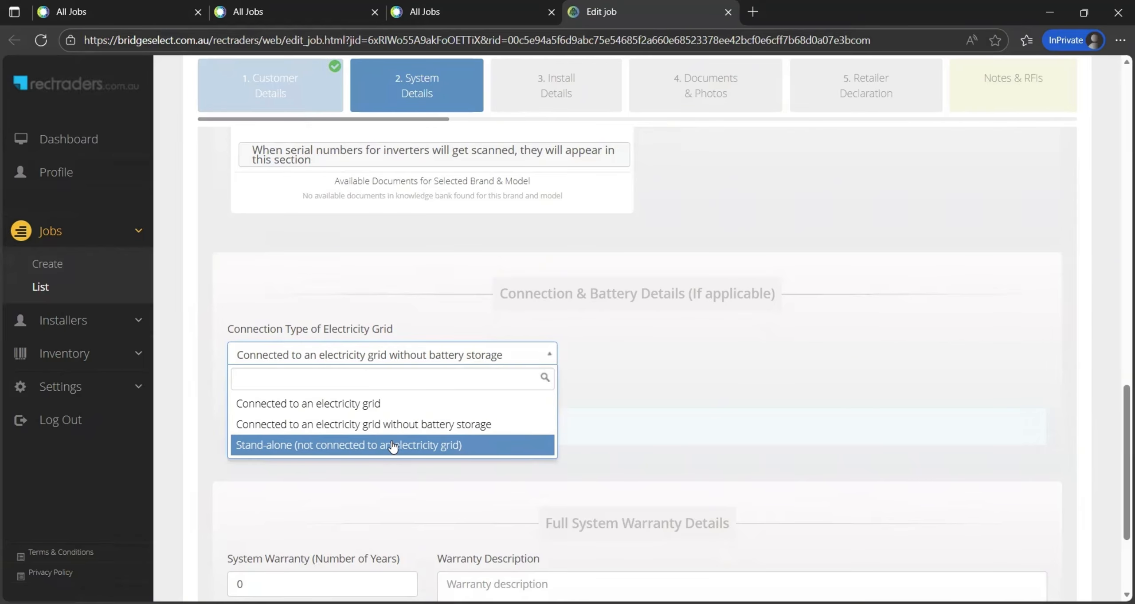
pyautogui.click(382, 404)
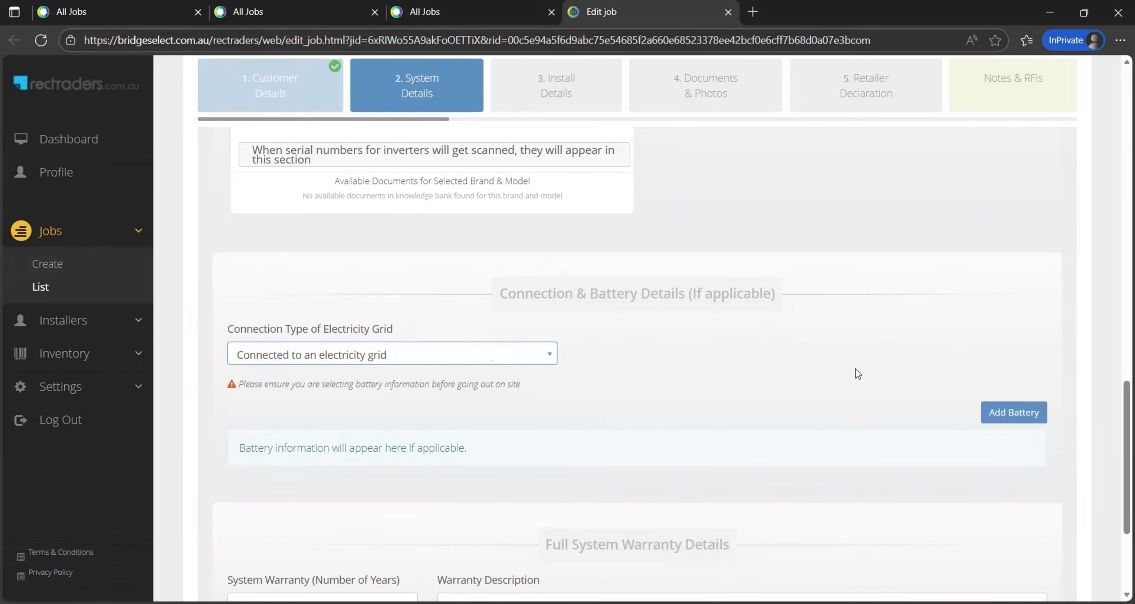
# Add a FOXESS Co Ltd EQ4800-L9 battery with 9 modules to the job
pyautogui.click(1013, 412)
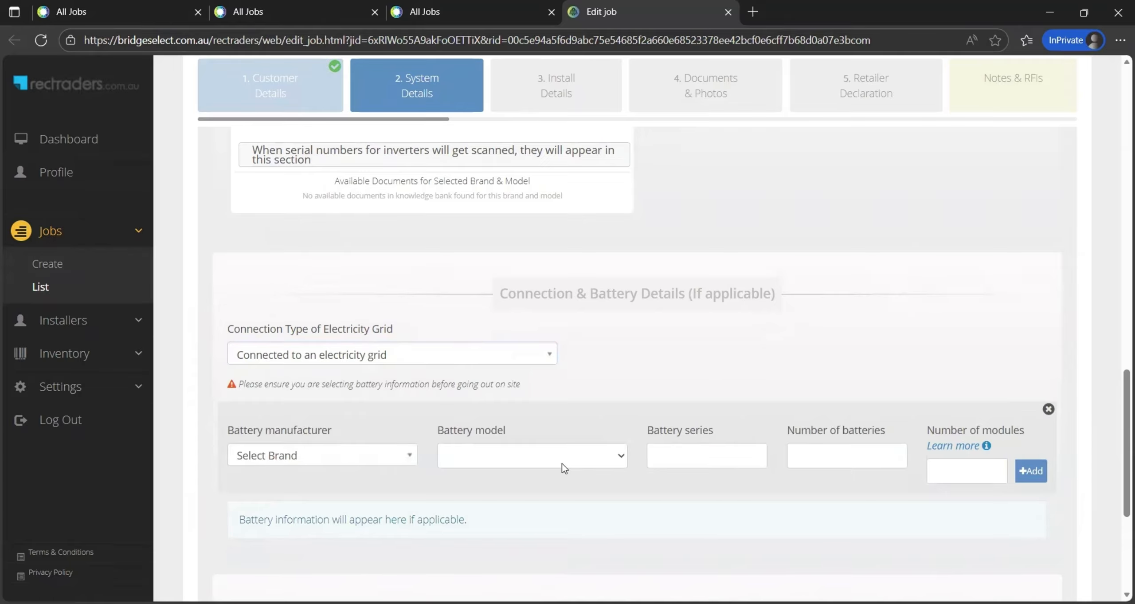
pyautogui.click(343, 464)
pyautogui.write('fox')
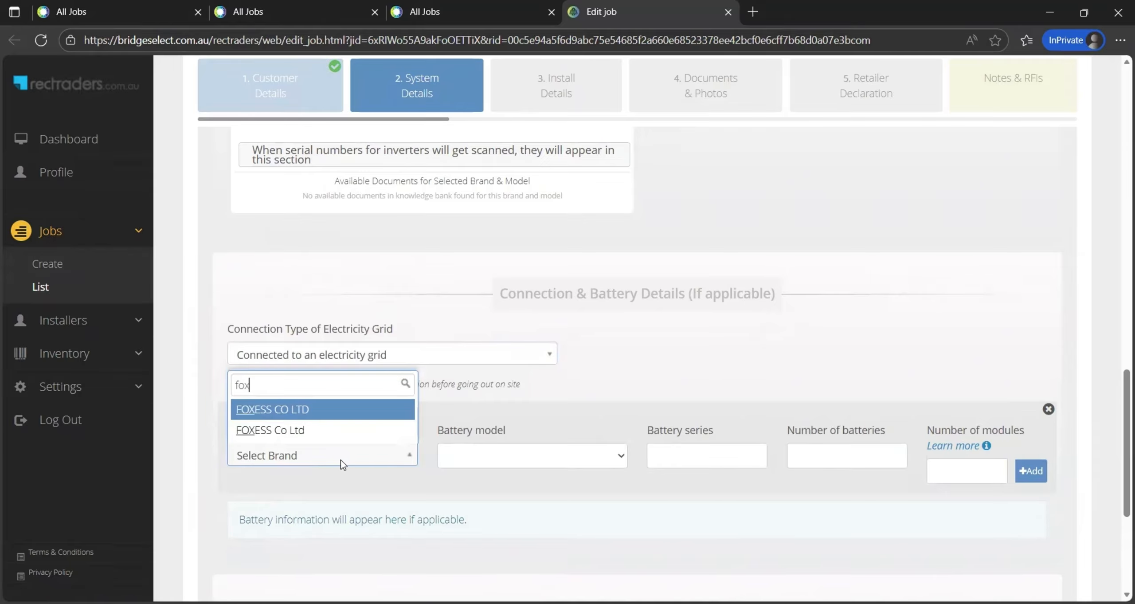
pyautogui.click(324, 430)
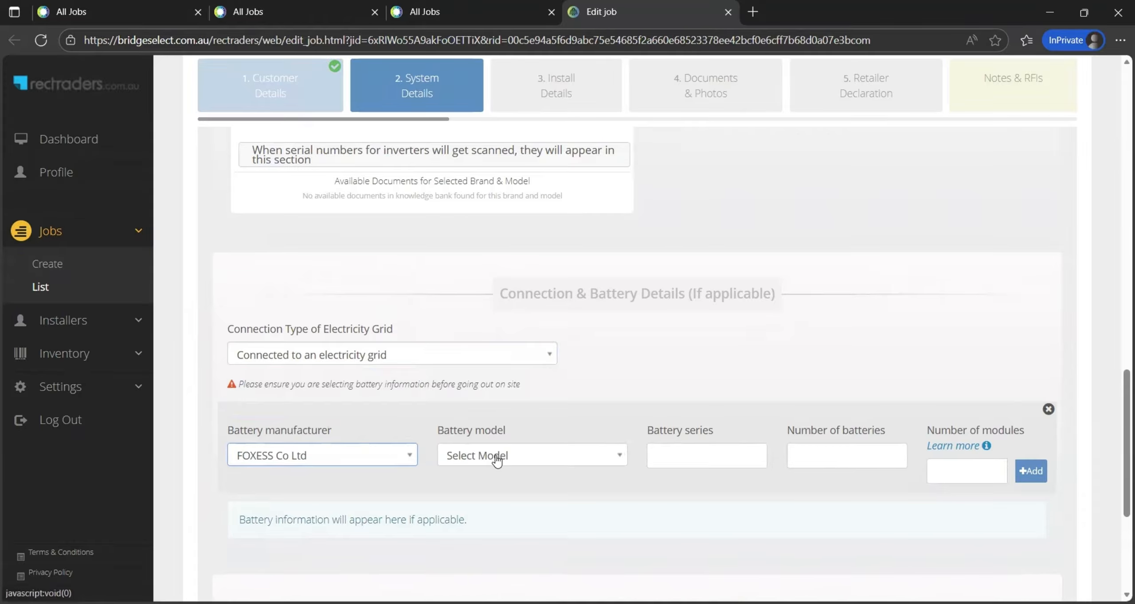
pyautogui.click(495, 456)
pyautogui.write('l9')
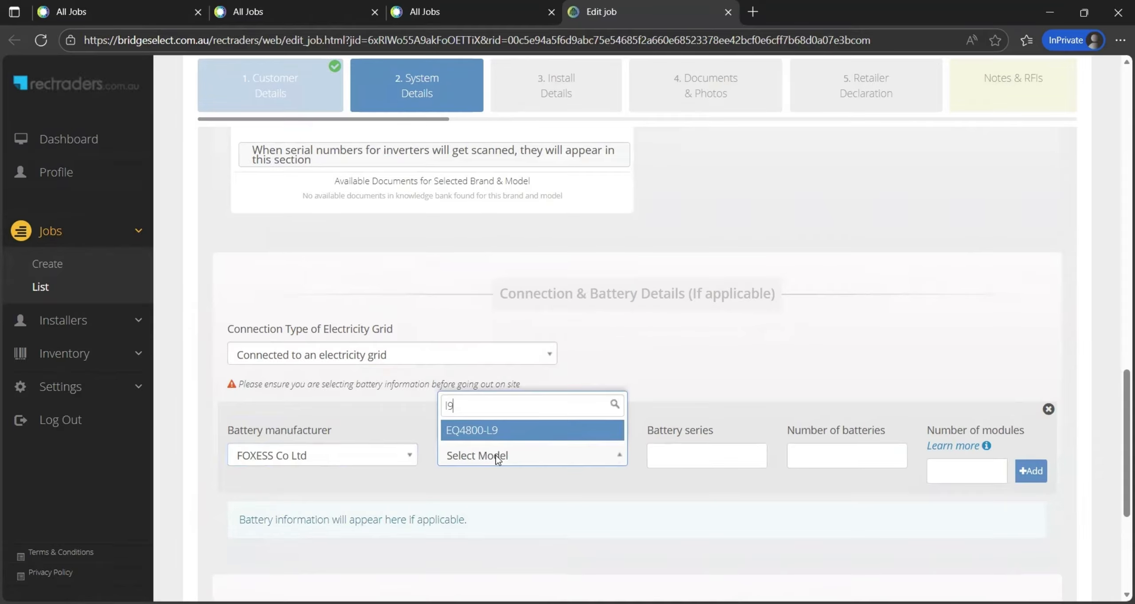
pyautogui.click(504, 433)
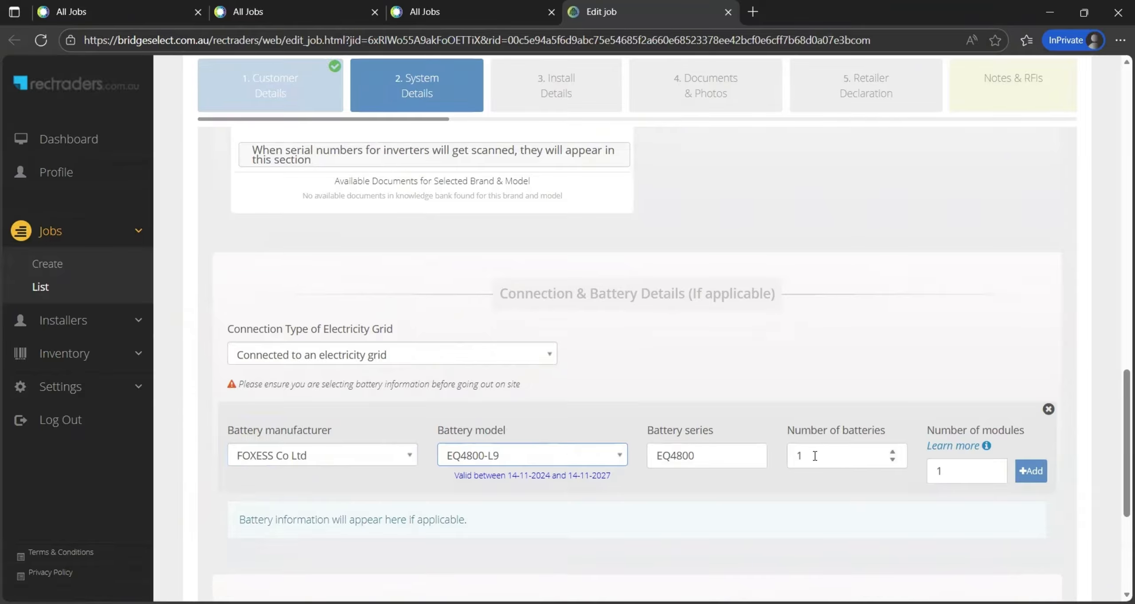
pyautogui.click(949, 471)
pyautogui.press('BackSpace')
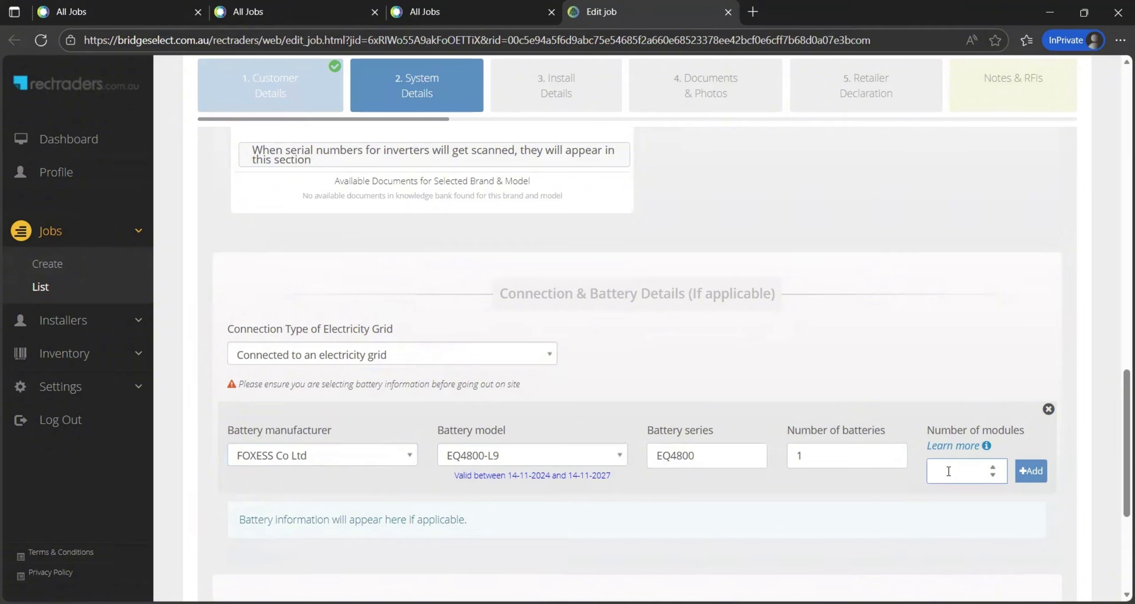
pyautogui.write('9')
pyautogui.click(1031, 471)
# Select the option to claim the BSTC certificate for this job
pyautogui.scroll(-5, 877, 481)
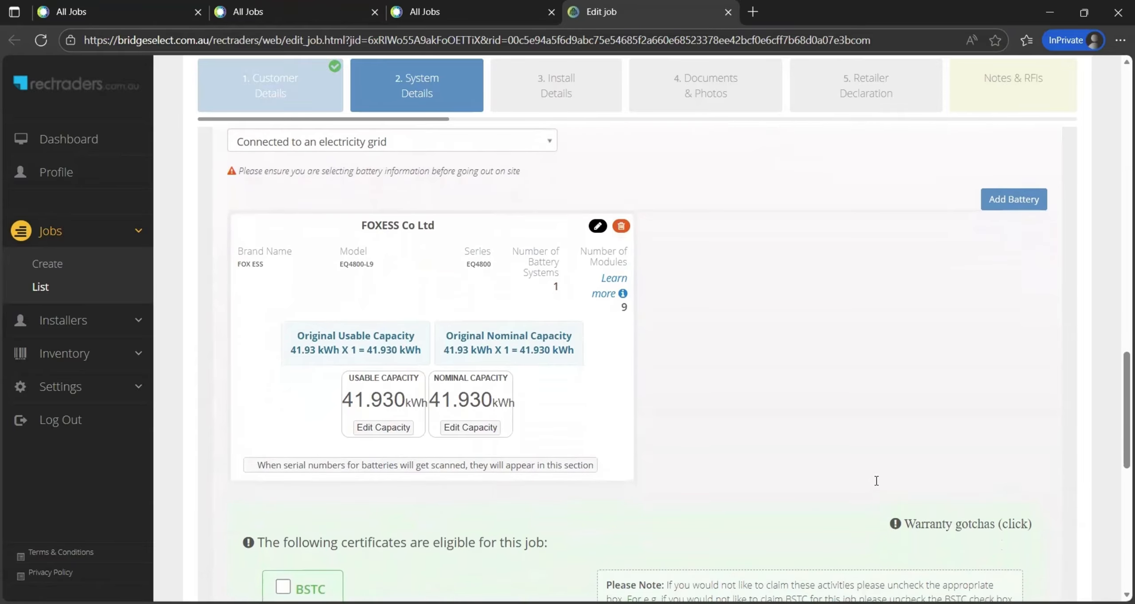
pyautogui.scroll(-2, 876, 481)
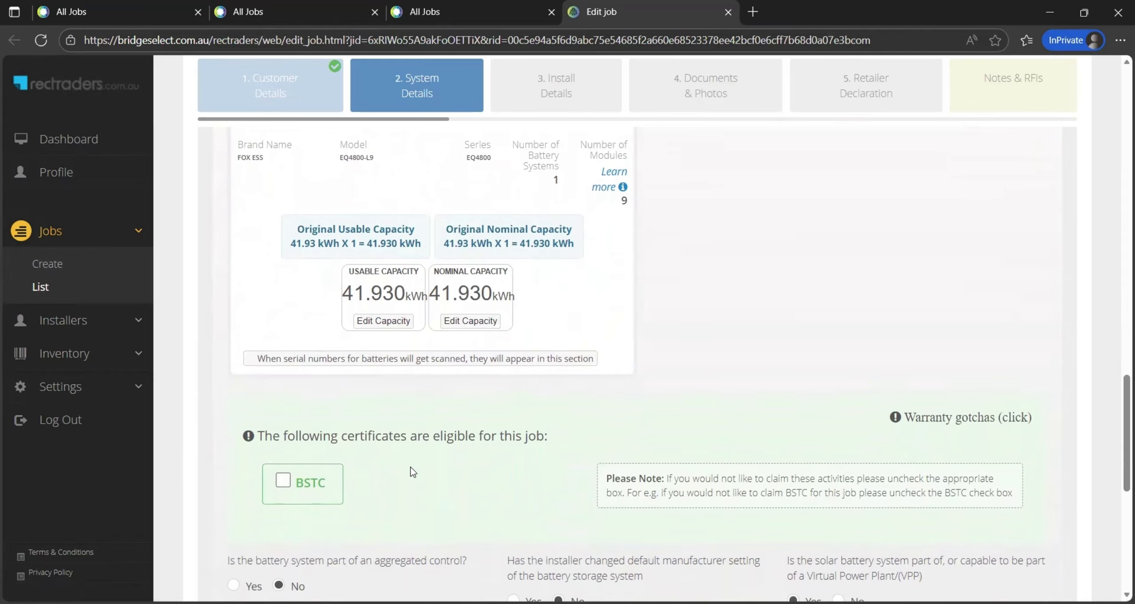
pyautogui.click(284, 480)
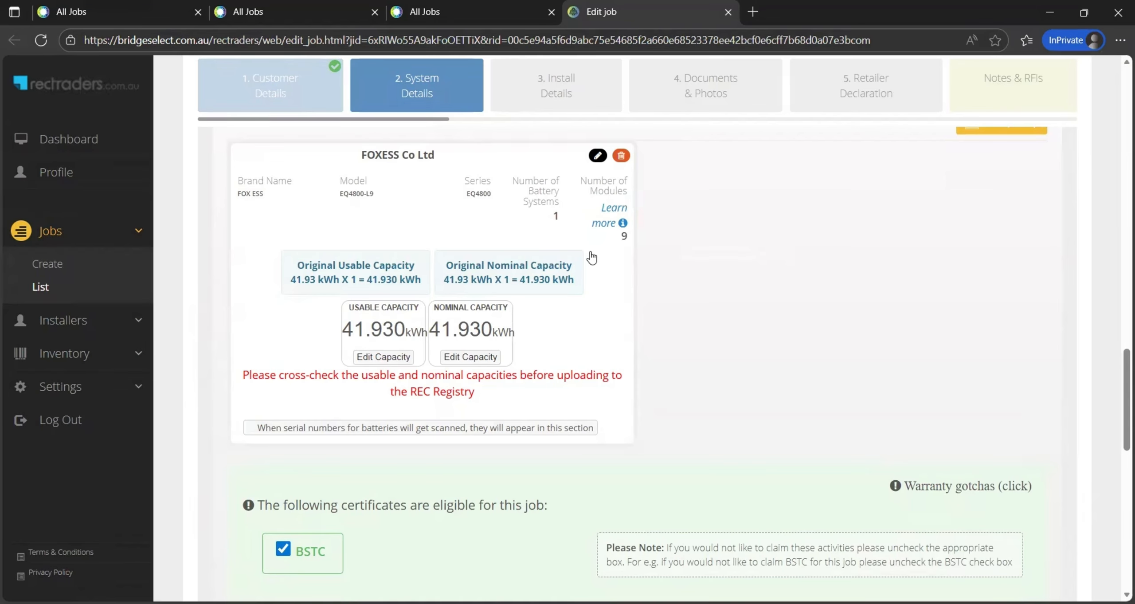
# Set the battery installation location to Outdoor
pyautogui.scroll(5, 691, 418)
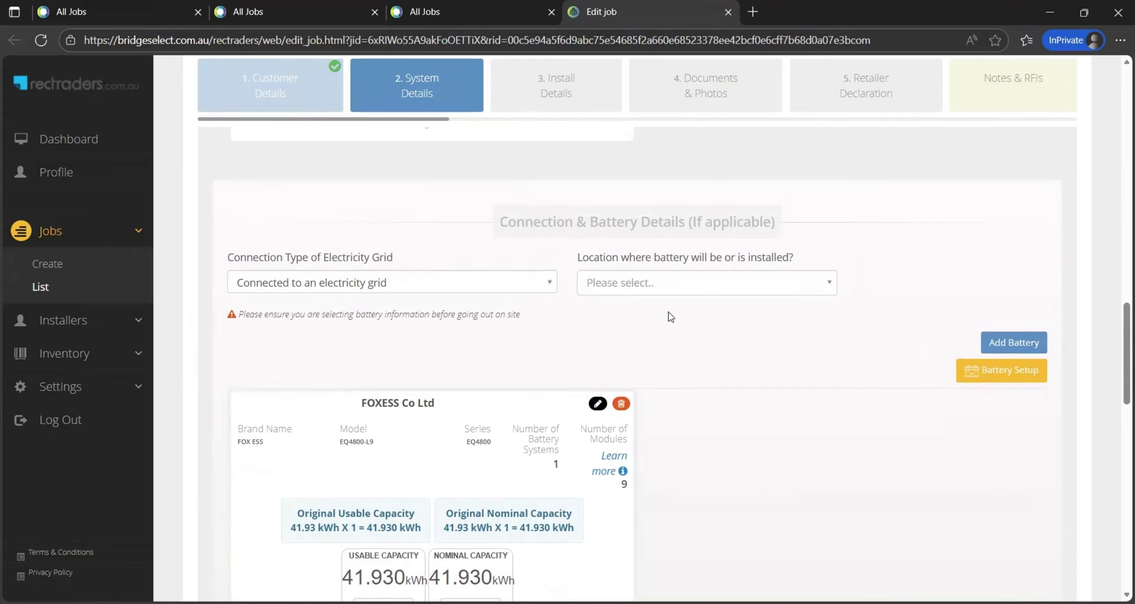
pyautogui.click(680, 284)
pyautogui.click(679, 285)
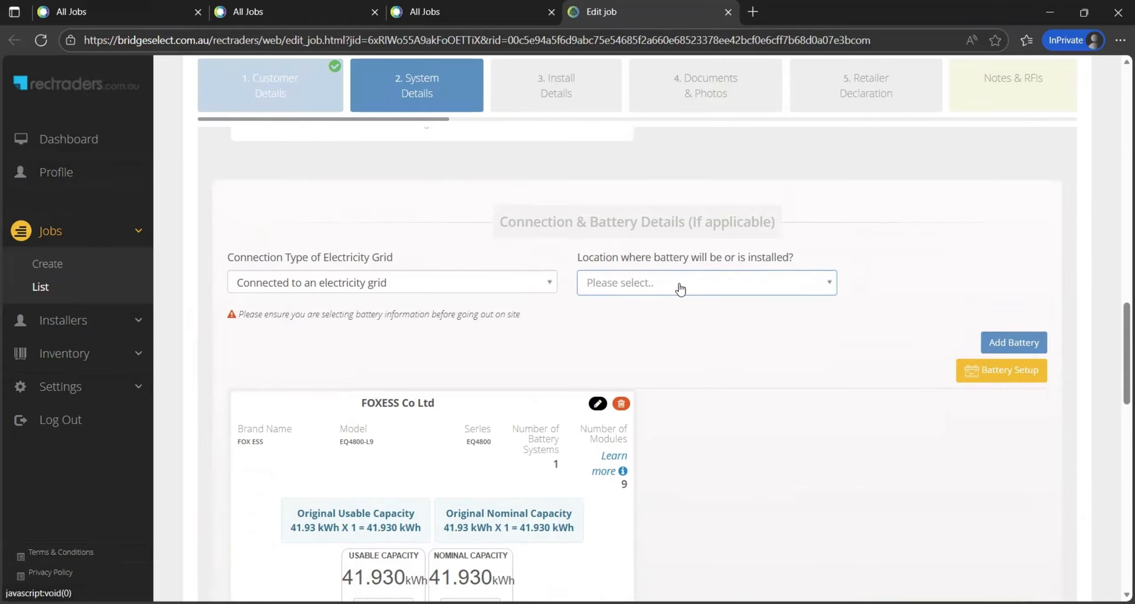
pyautogui.click(680, 286)
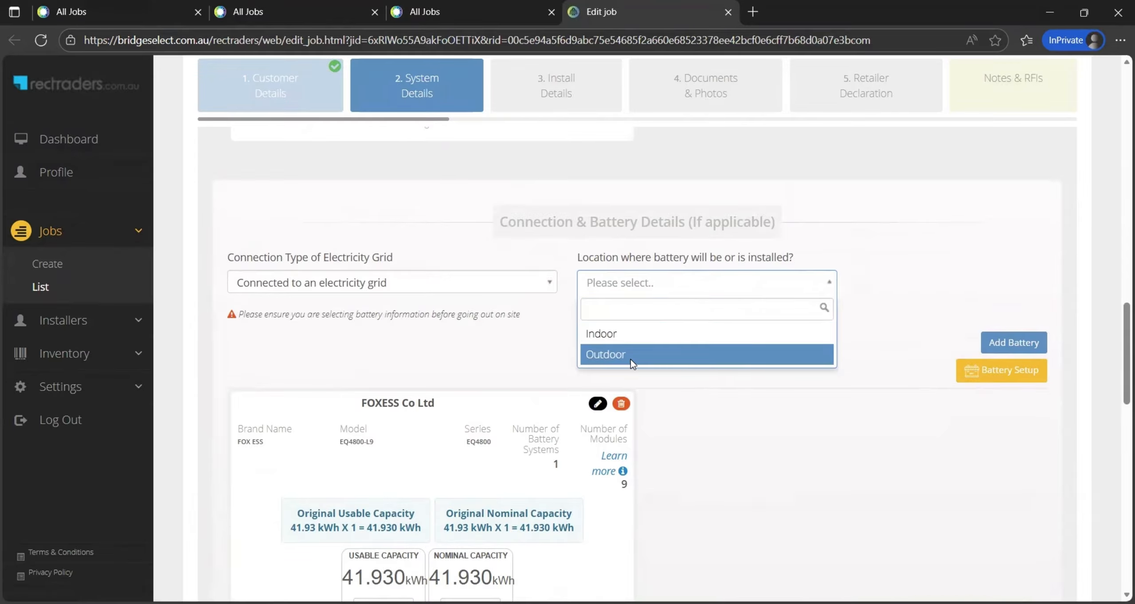
pyautogui.click(630, 357)
# Save the System Details page and continue to Install Details
pyautogui.scroll(-3, 695, 417)
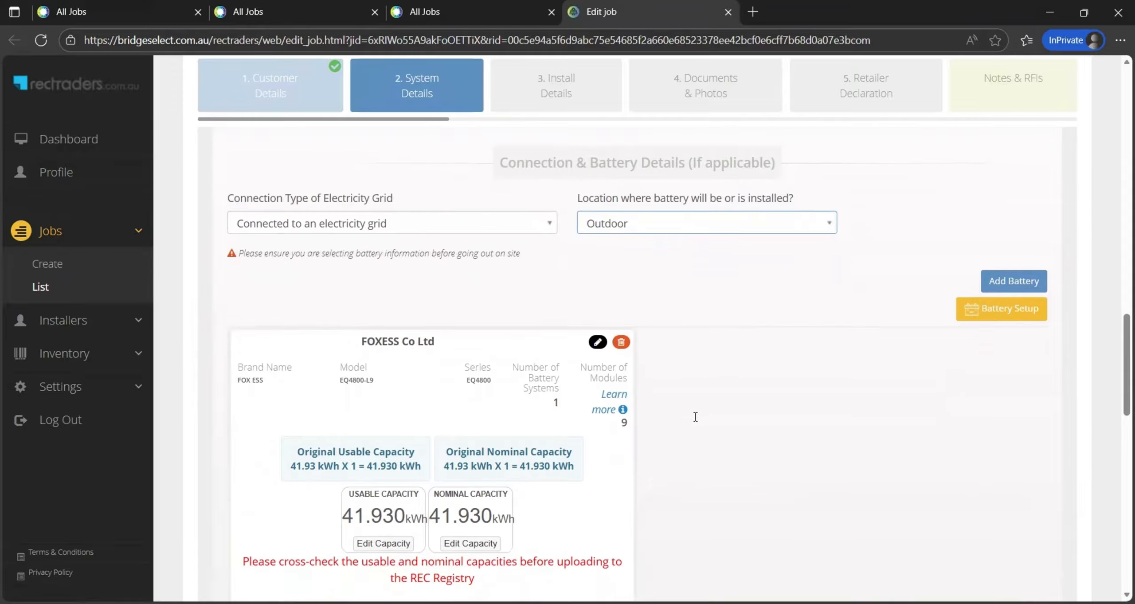
pyautogui.scroll(-10, 696, 417)
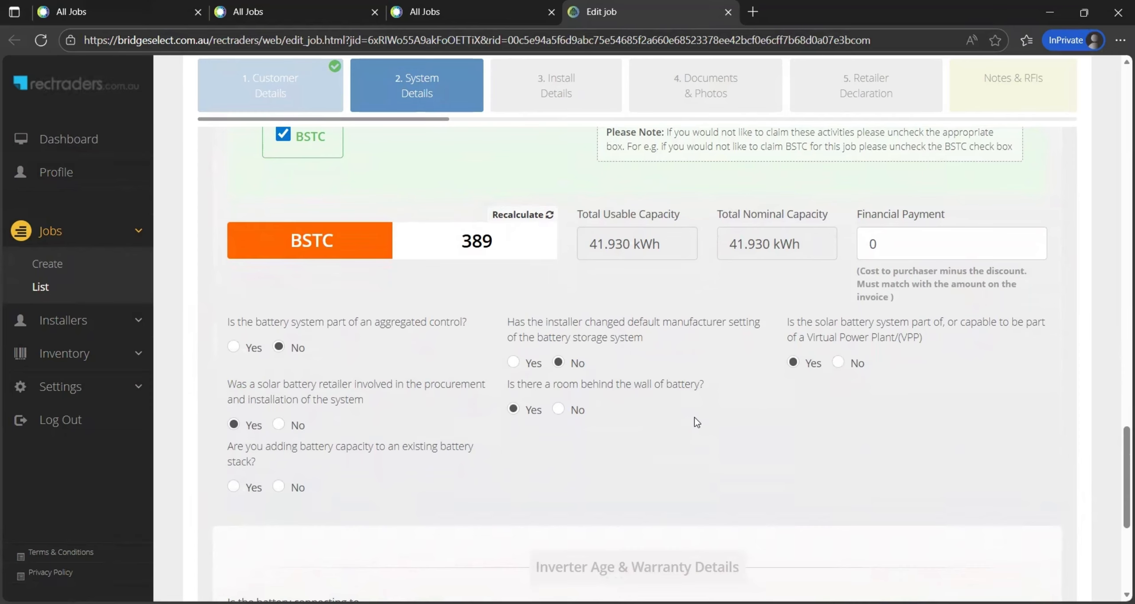
pyautogui.scroll(-2, 694, 417)
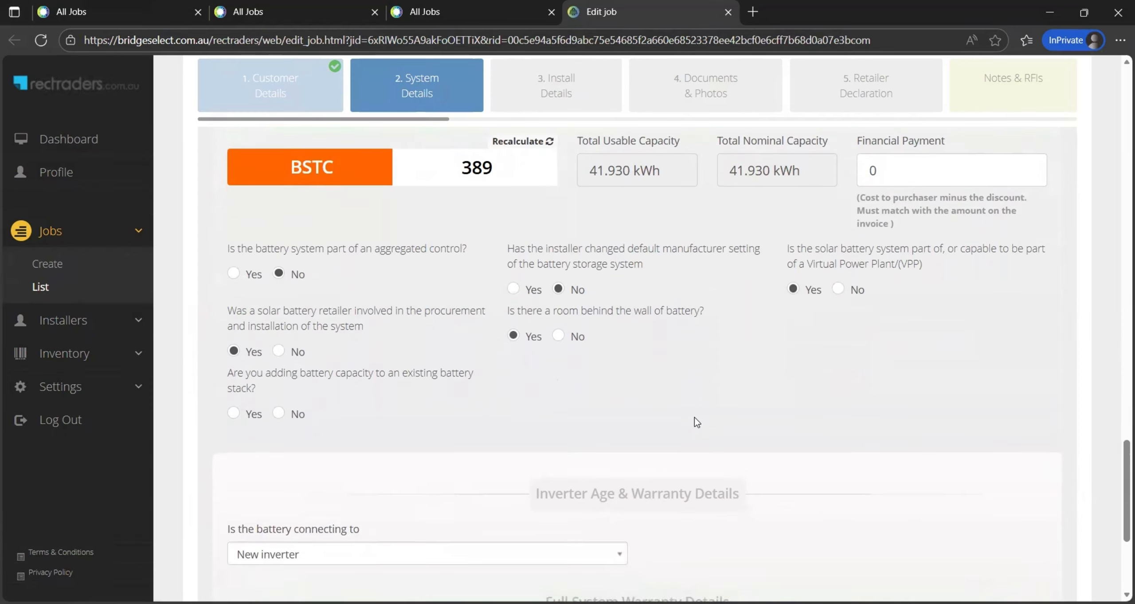
pyautogui.scroll(-3, 694, 417)
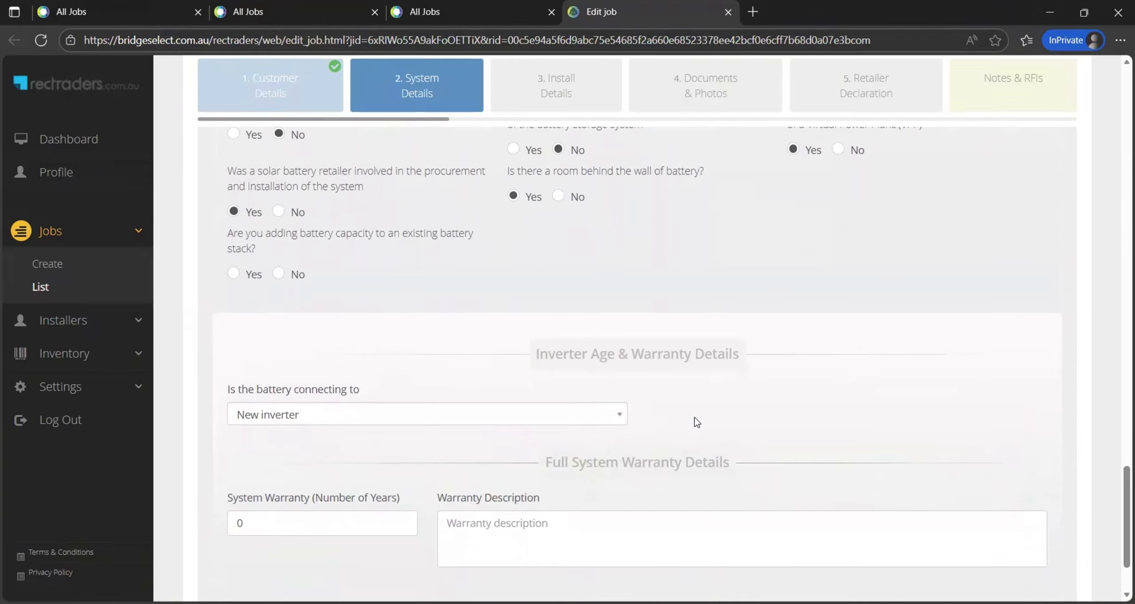
pyautogui.scroll(-2, 694, 416)
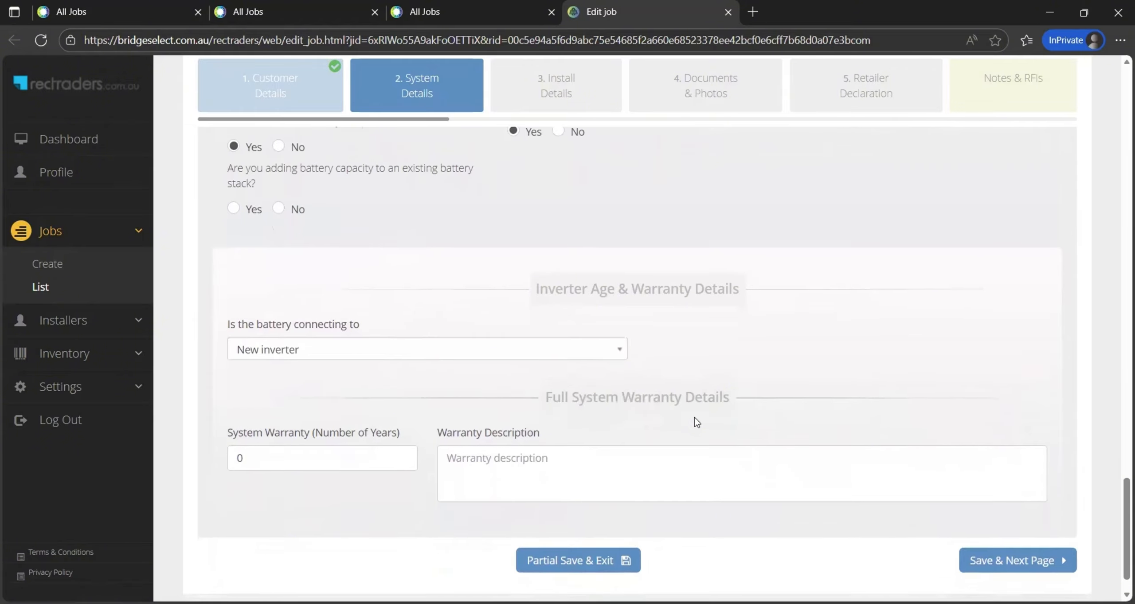
pyautogui.scroll(-1, 696, 417)
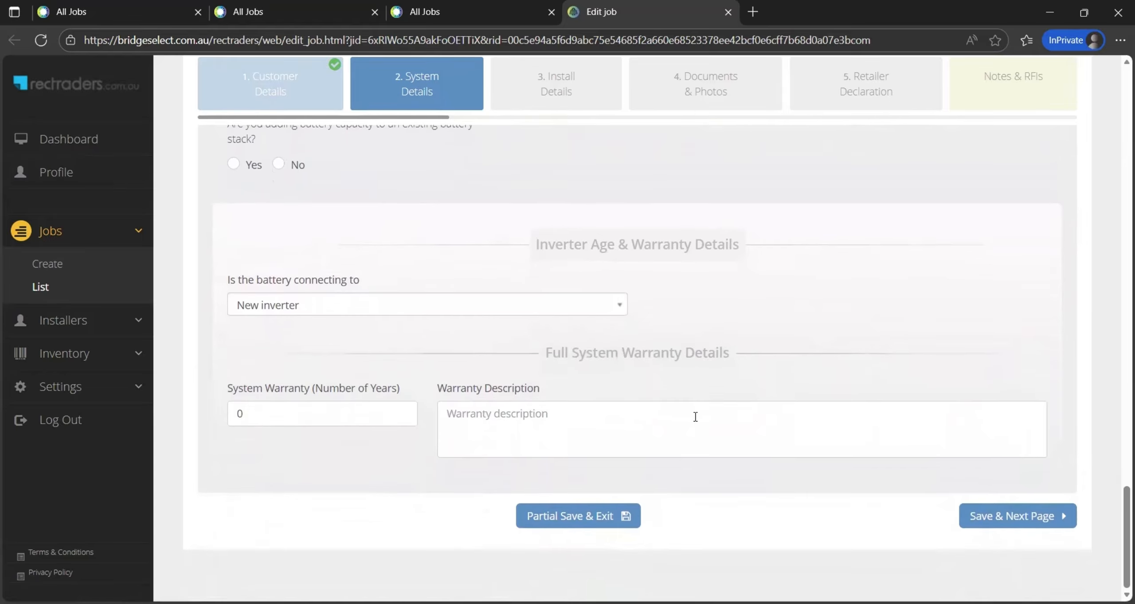
pyautogui.click(996, 520)
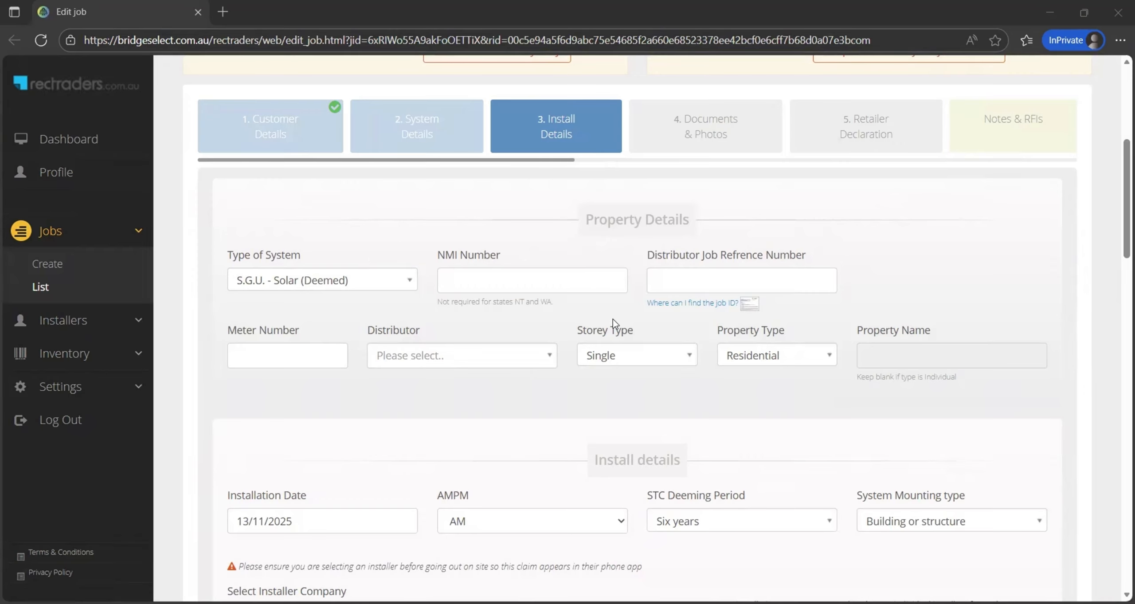
pyautogui.click(635, 360)
pyautogui.click(603, 401)
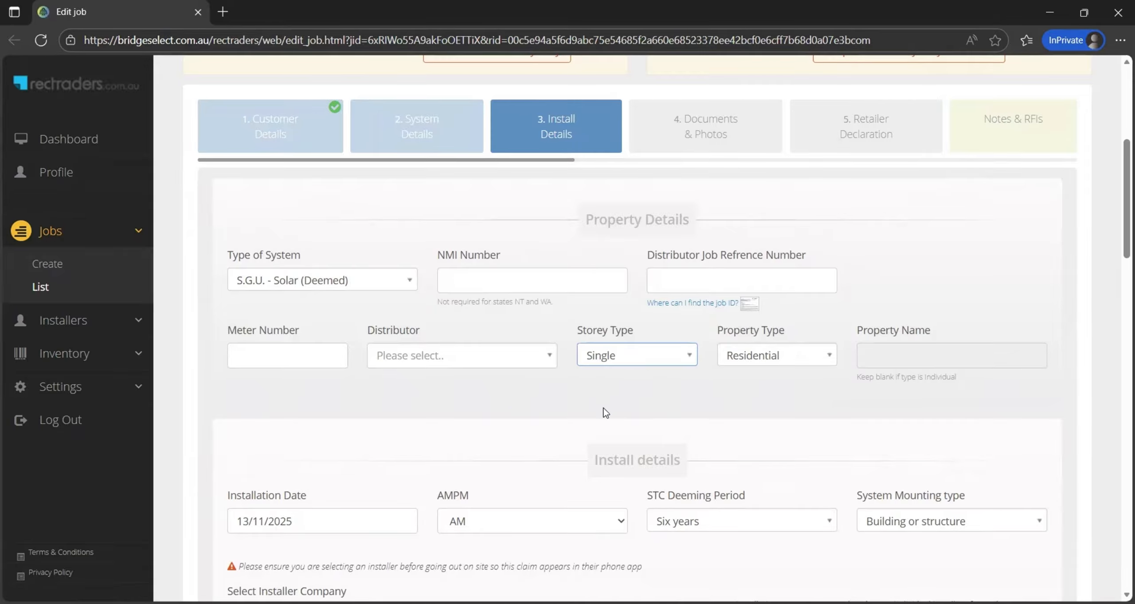
pyautogui.click(731, 360)
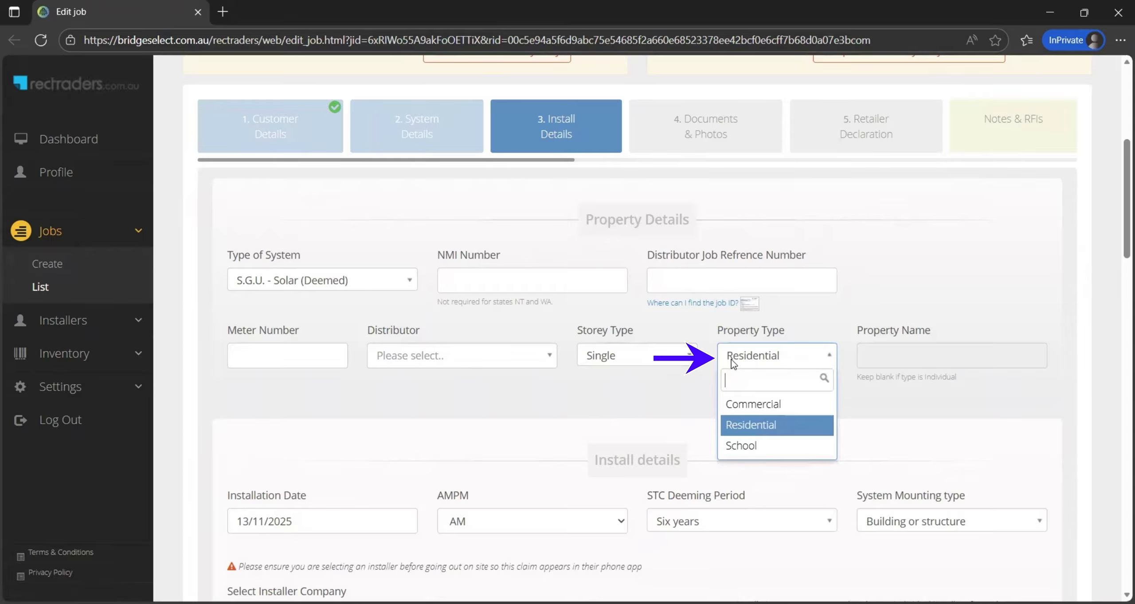
pyautogui.click(755, 428)
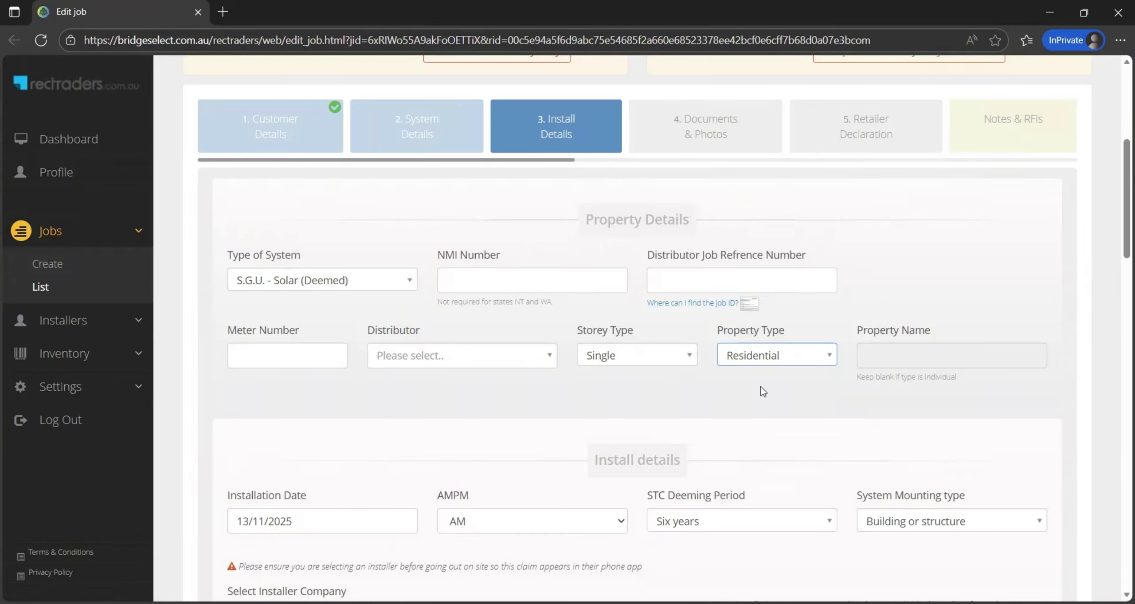
pyautogui.scroll(-3, 721, 411)
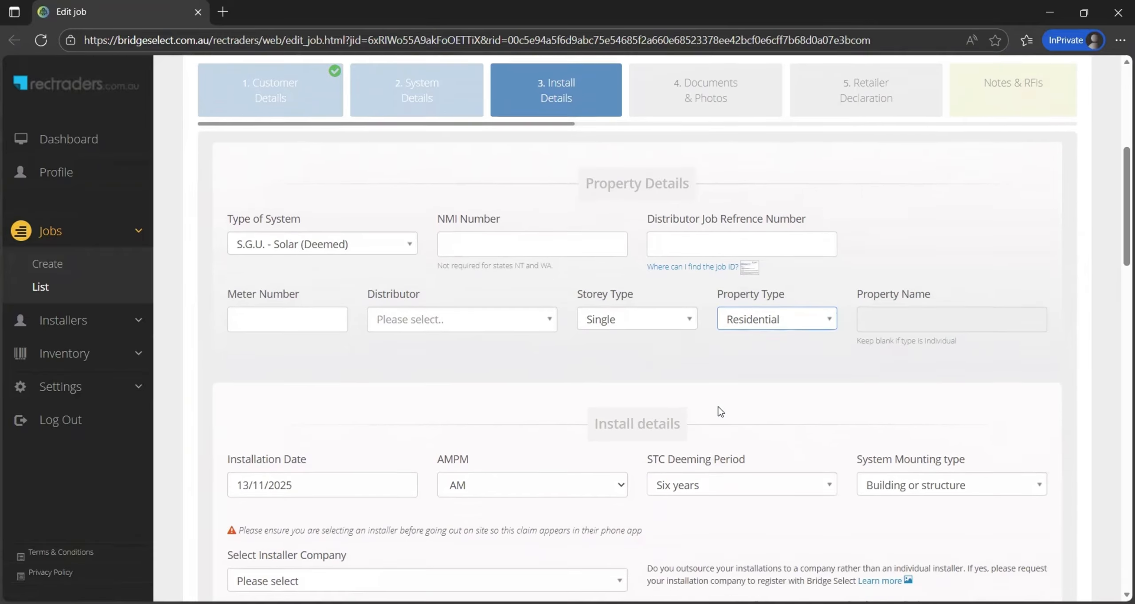
pyautogui.scroll(-2, 721, 412)
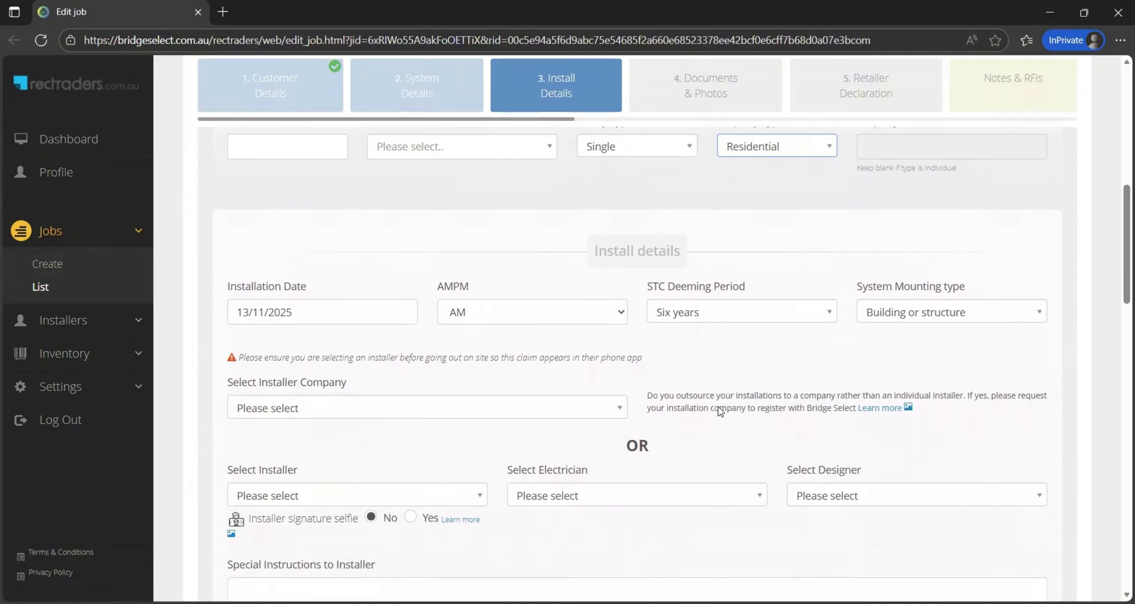
pyautogui.click(380, 307)
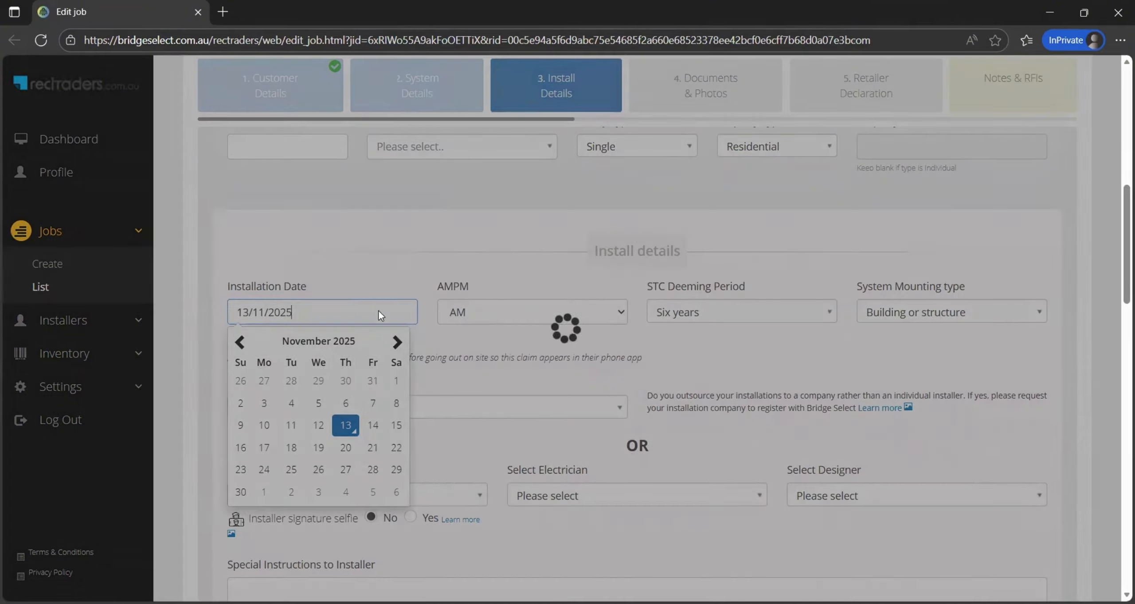
pyautogui.click(346, 424)
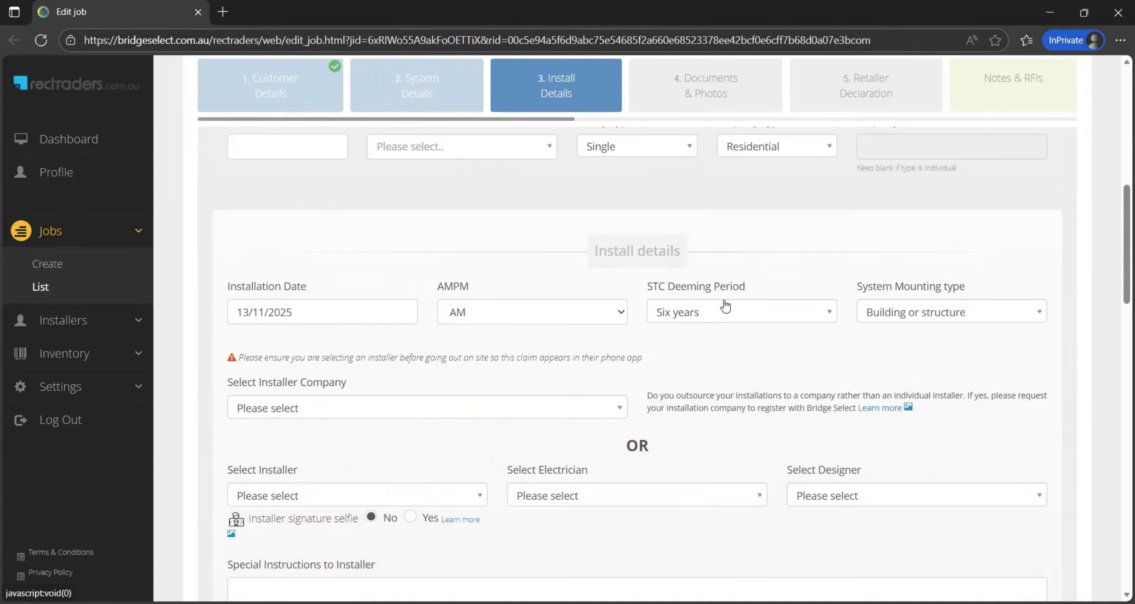
pyautogui.click(887, 314)
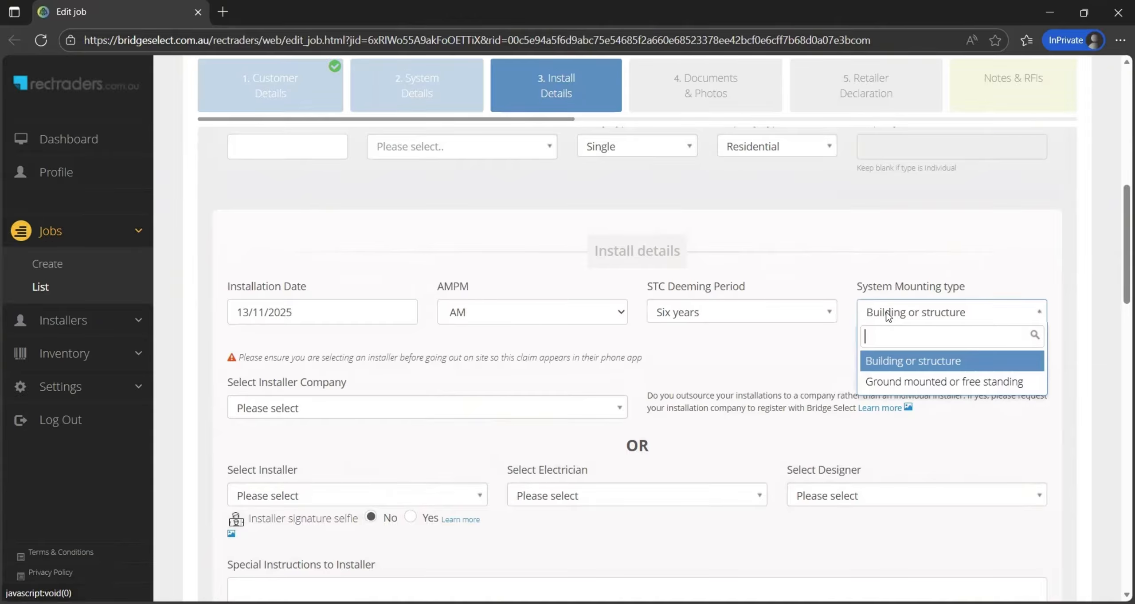
pyautogui.click(888, 361)
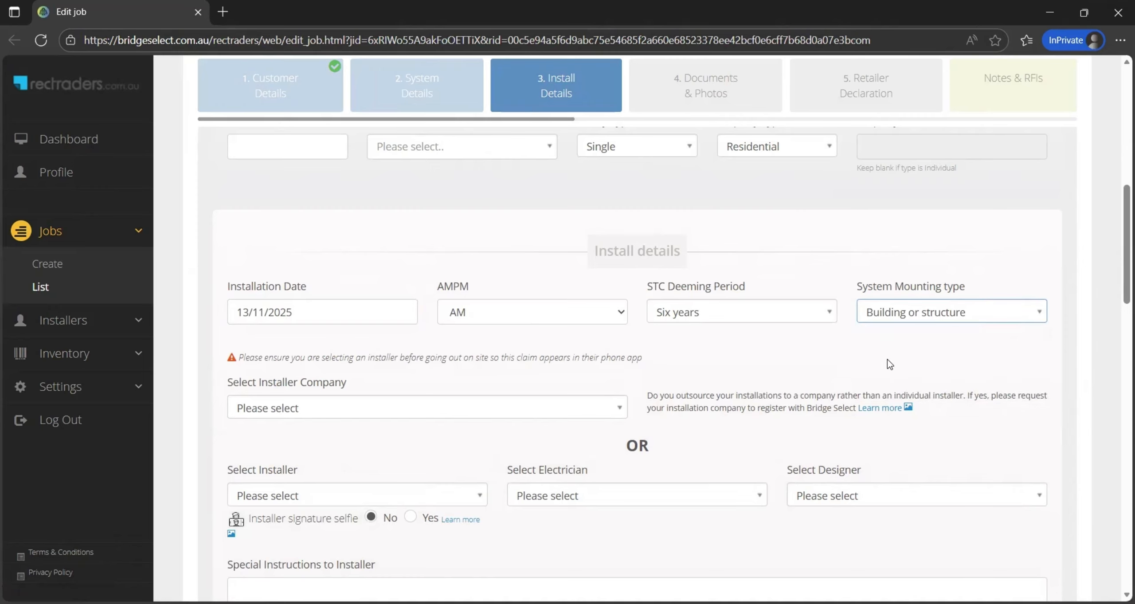
pyautogui.scroll(-2, 581, 368)
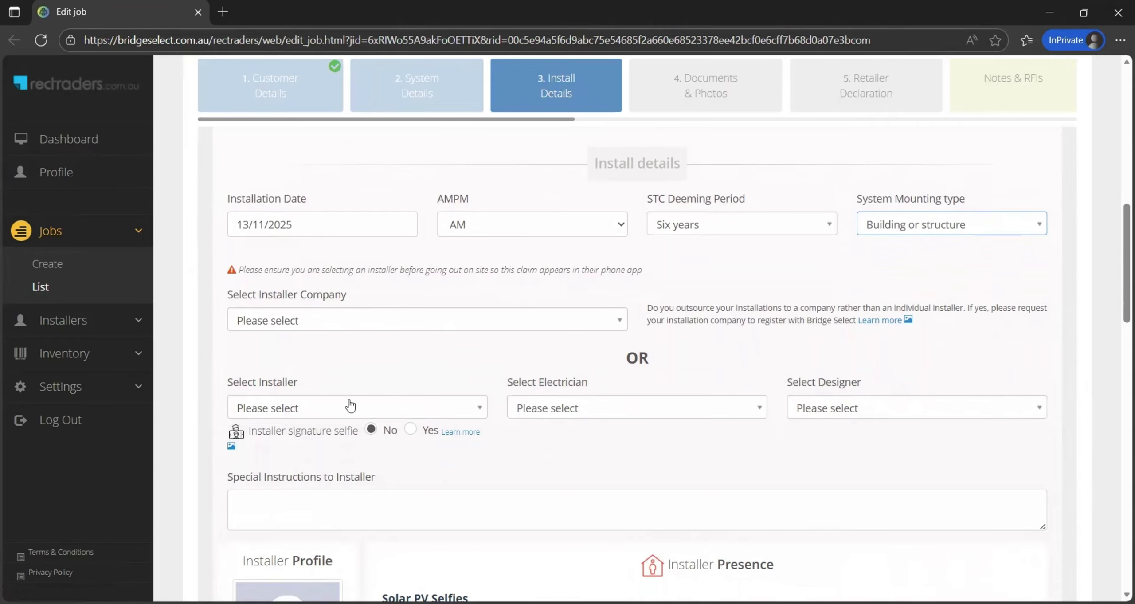
pyautogui.scroll(-1, 350, 400)
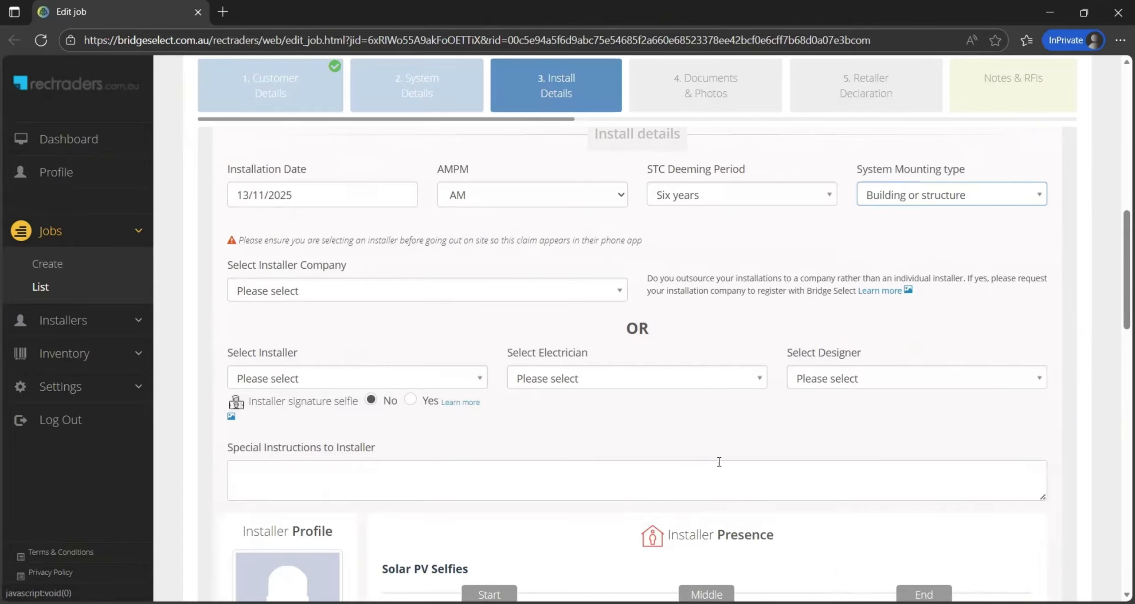
pyautogui.scroll(-5, 685, 432)
pyautogui.scroll(-2, 685, 432)
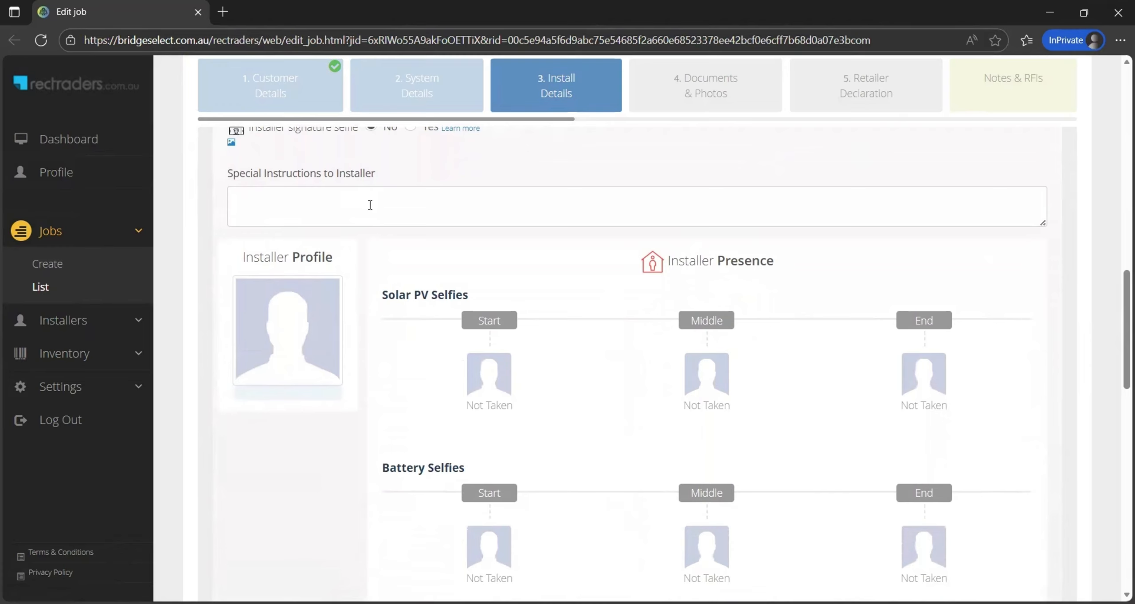
pyautogui.scroll(-2, 578, 359)
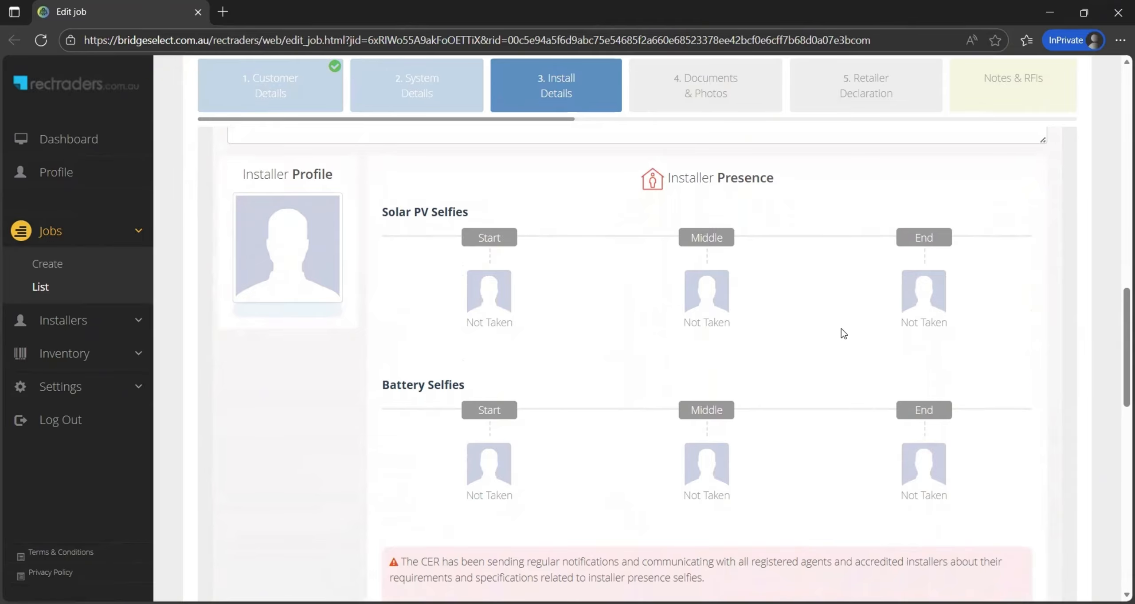
pyautogui.scroll(-3, 841, 329)
pyautogui.scroll(-6, 841, 329)
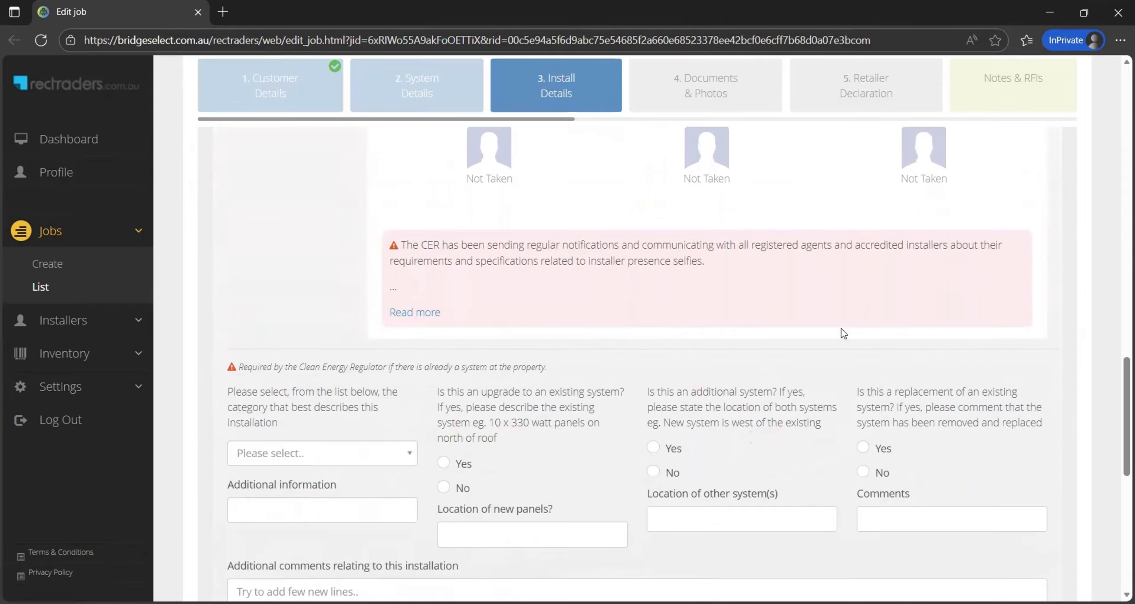
pyautogui.scroll(-1, 841, 328)
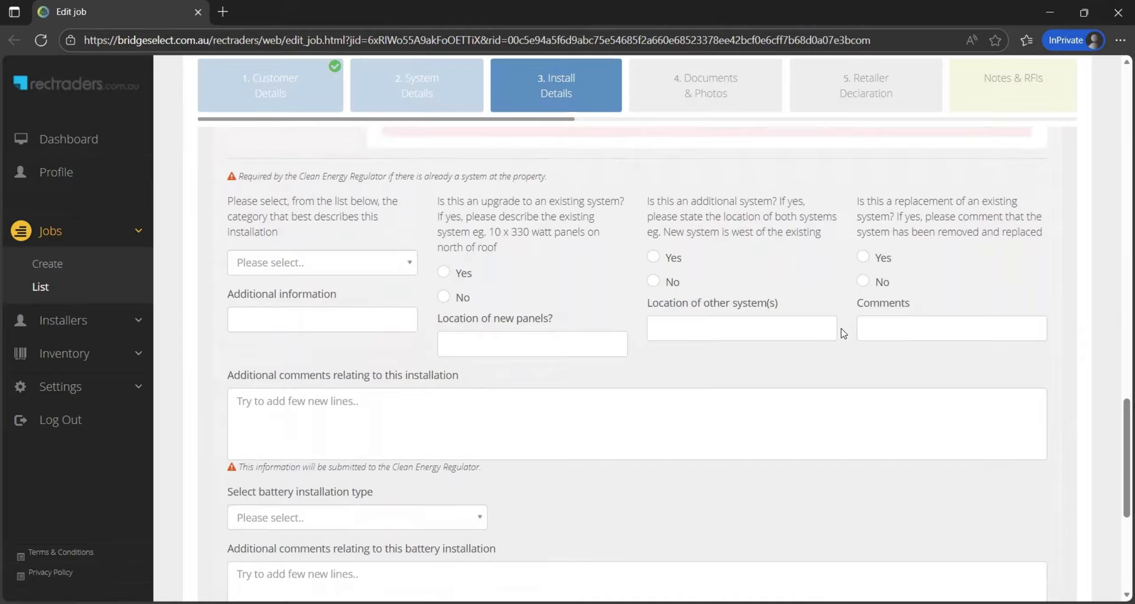
# Classify the installation as a New system and begin the installation comments
pyautogui.click(361, 263)
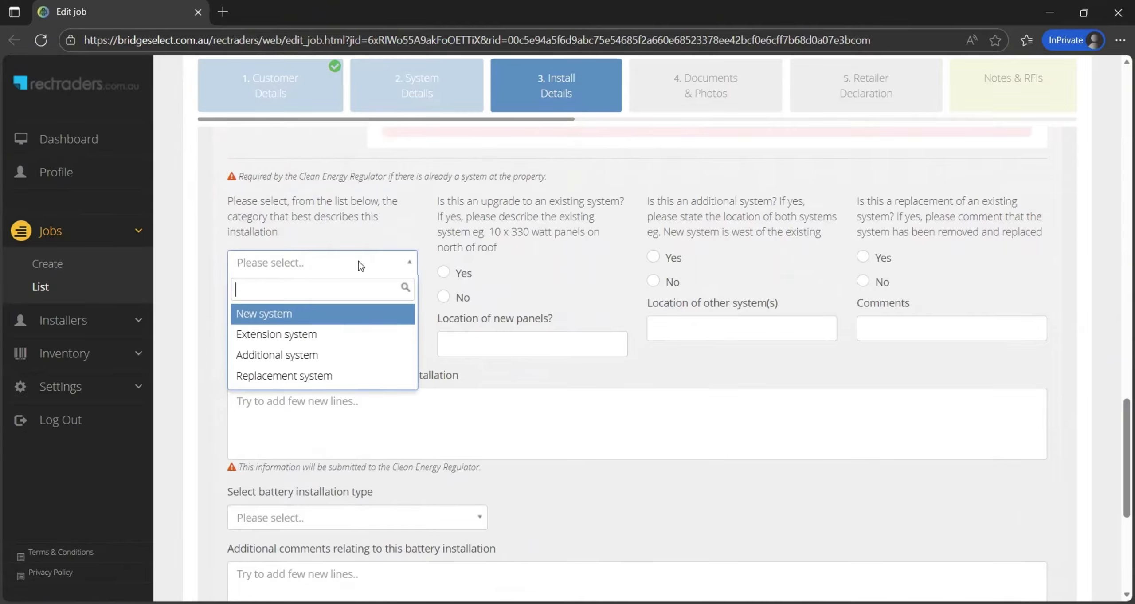
pyautogui.click(297, 313)
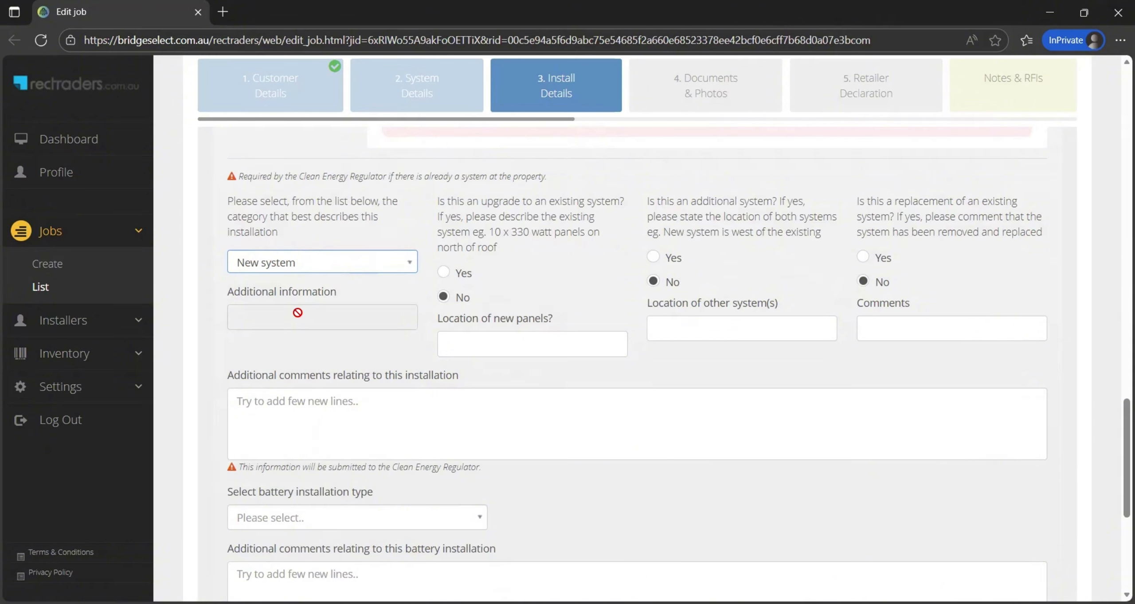
pyautogui.click(358, 416)
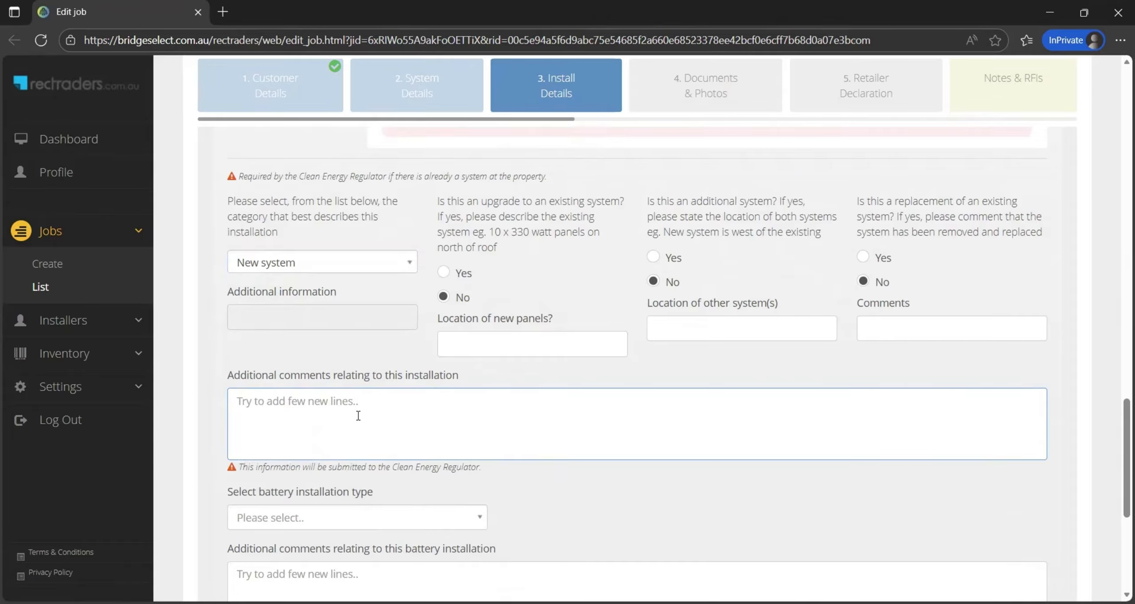
# Set the battery installation type to New and scroll to the form's bottom
pyautogui.scroll(-3, 359, 416)
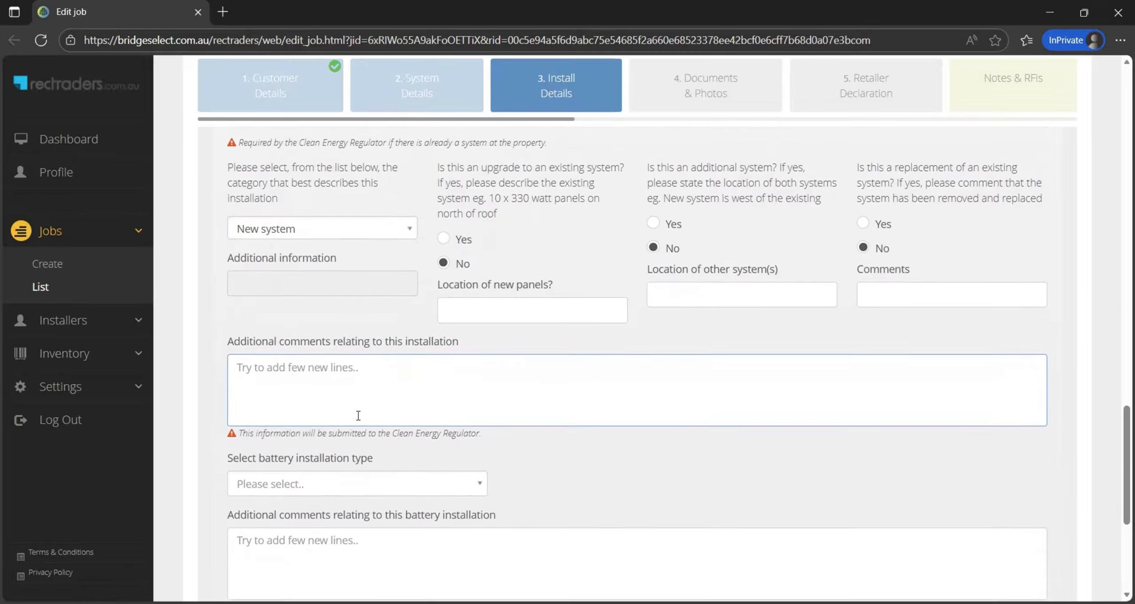
pyautogui.scroll(-2, 358, 415)
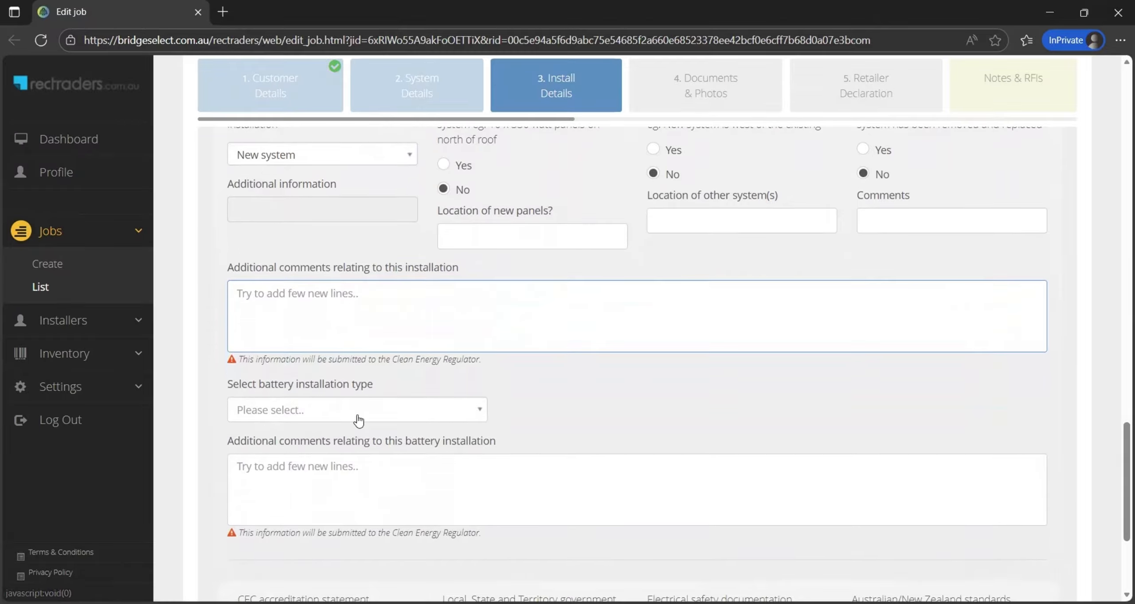
pyautogui.click(357, 413)
pyautogui.click(296, 483)
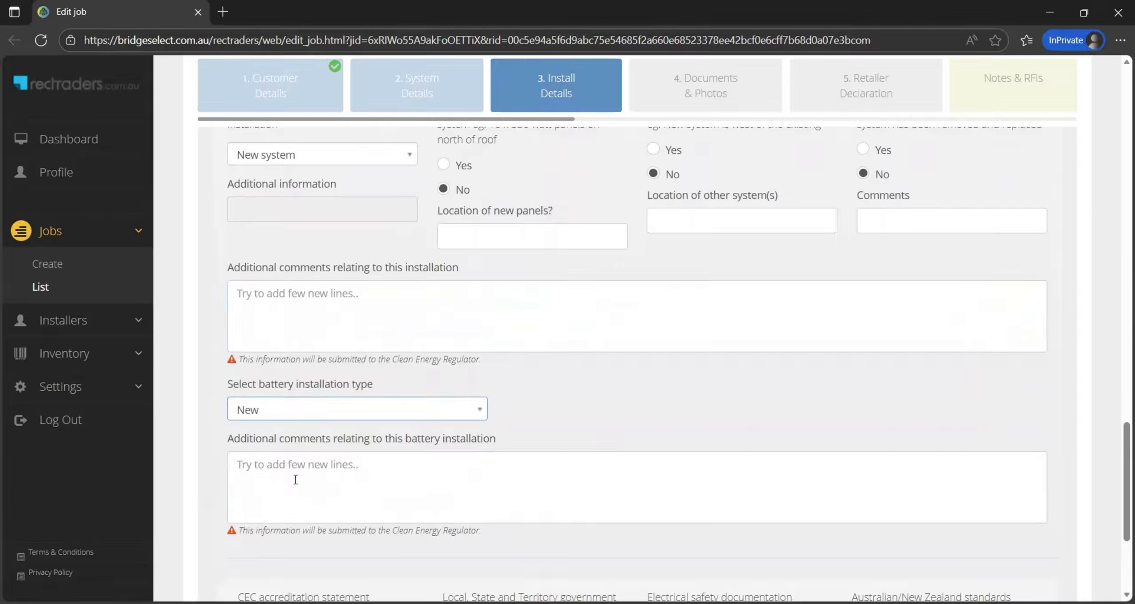
pyautogui.scroll(-2, 295, 479)
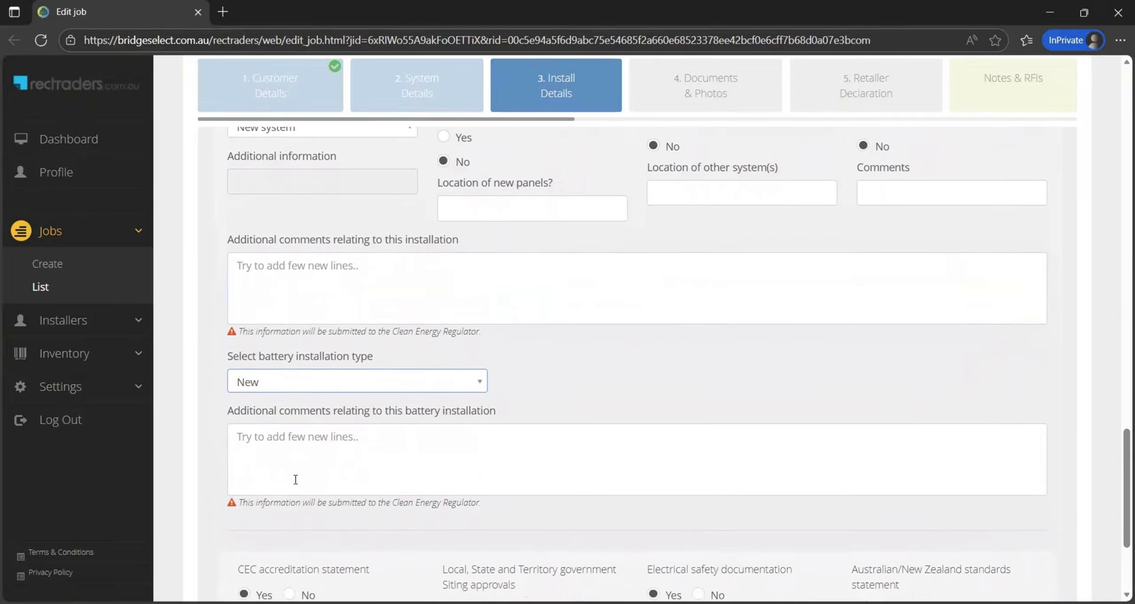
pyautogui.scroll(-4, 295, 479)
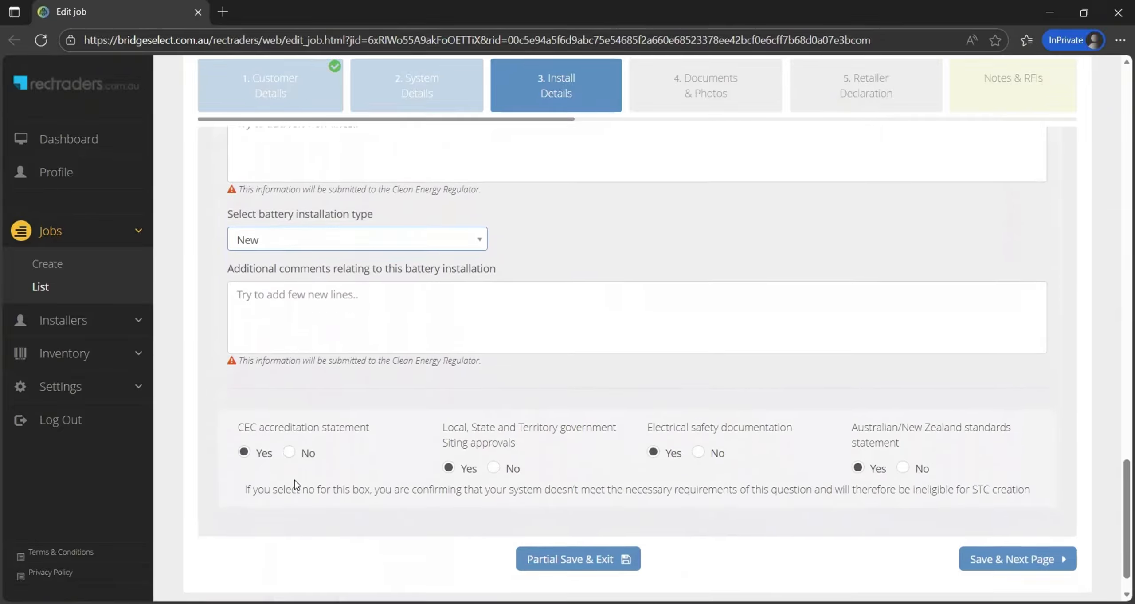
pyautogui.scroll(-1, 295, 481)
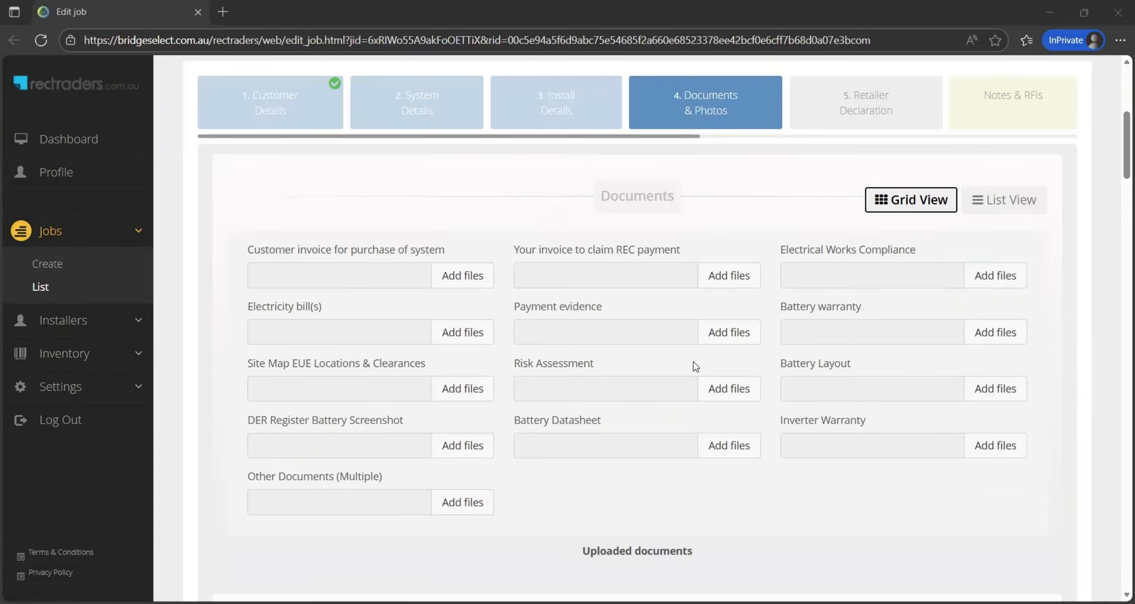
# Scroll down through the Documents & Photos page without uploading any files
pyautogui.scroll(-10, 709, 279)
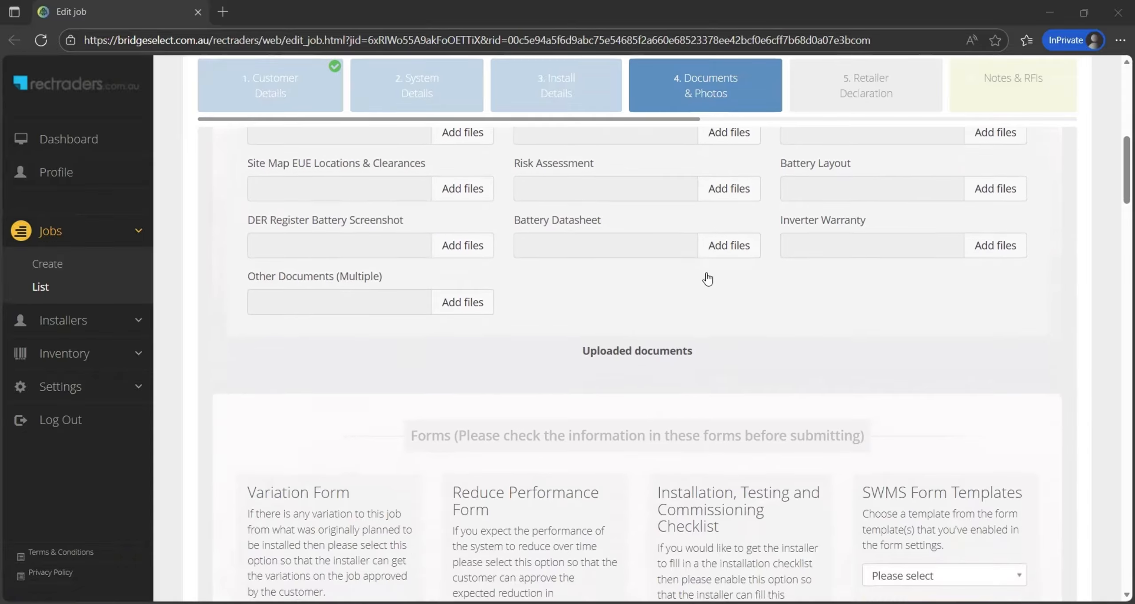
pyautogui.scroll(-15, 708, 278)
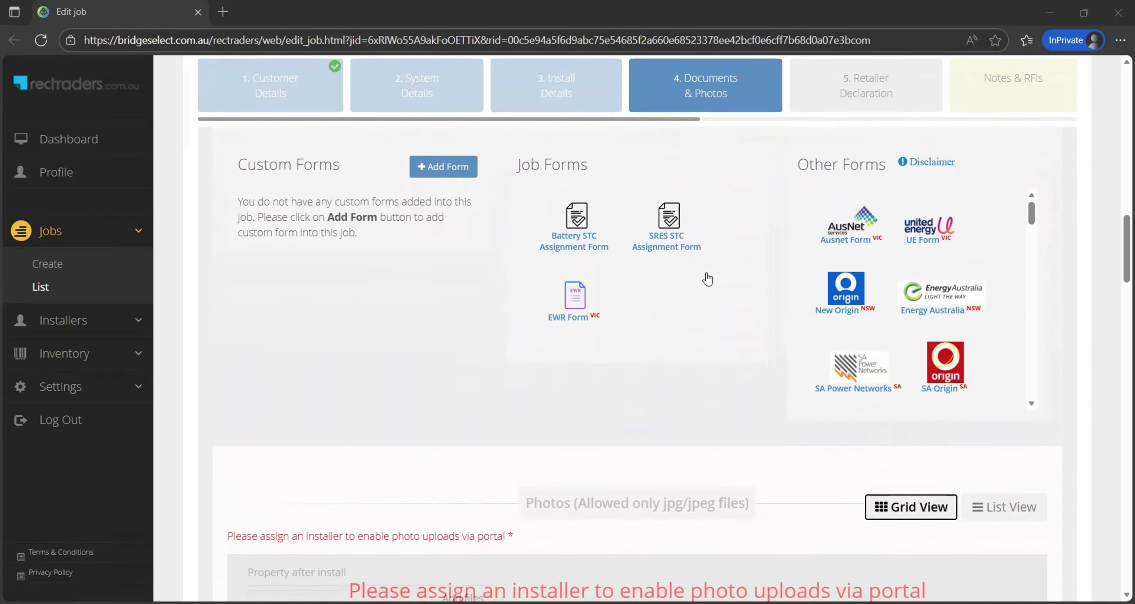
pyautogui.scroll(-1, 708, 279)
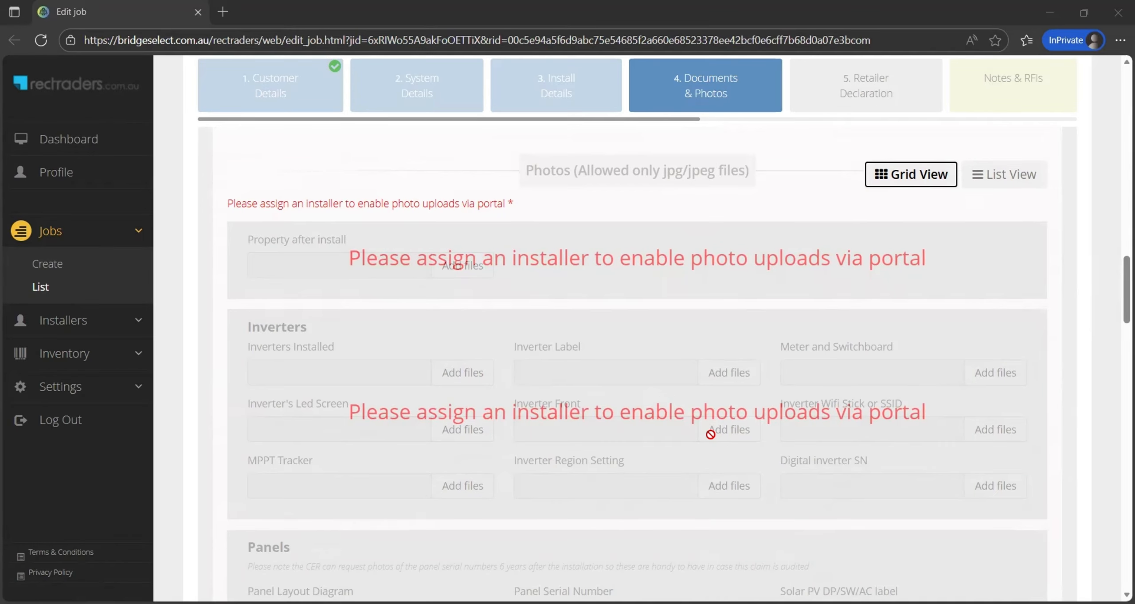
pyautogui.scroll(-1, 710, 434)
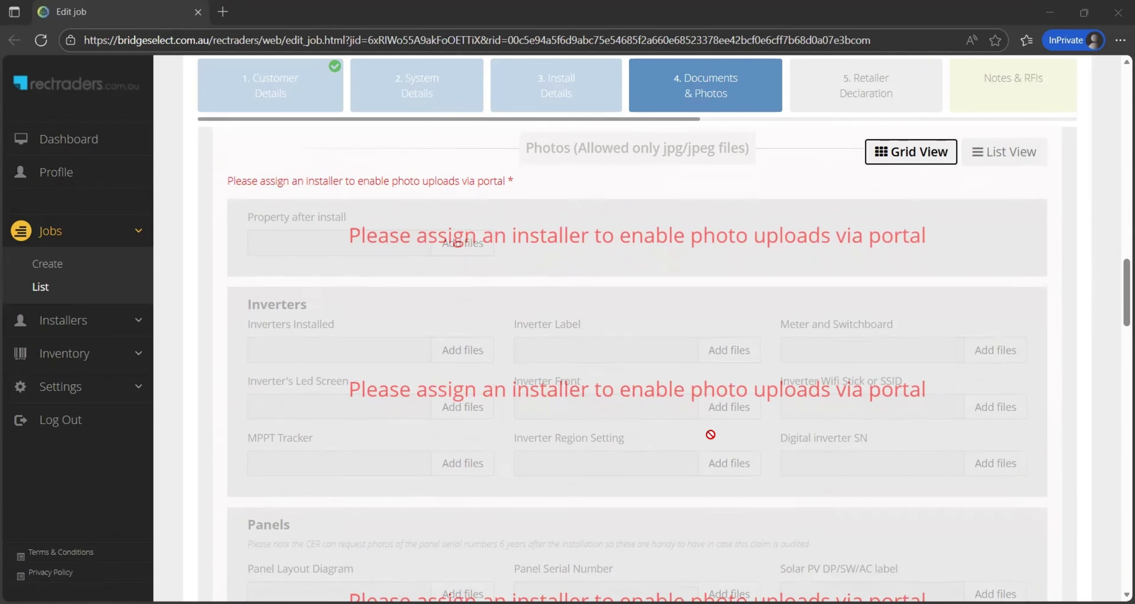
pyautogui.scroll(-2, 710, 434)
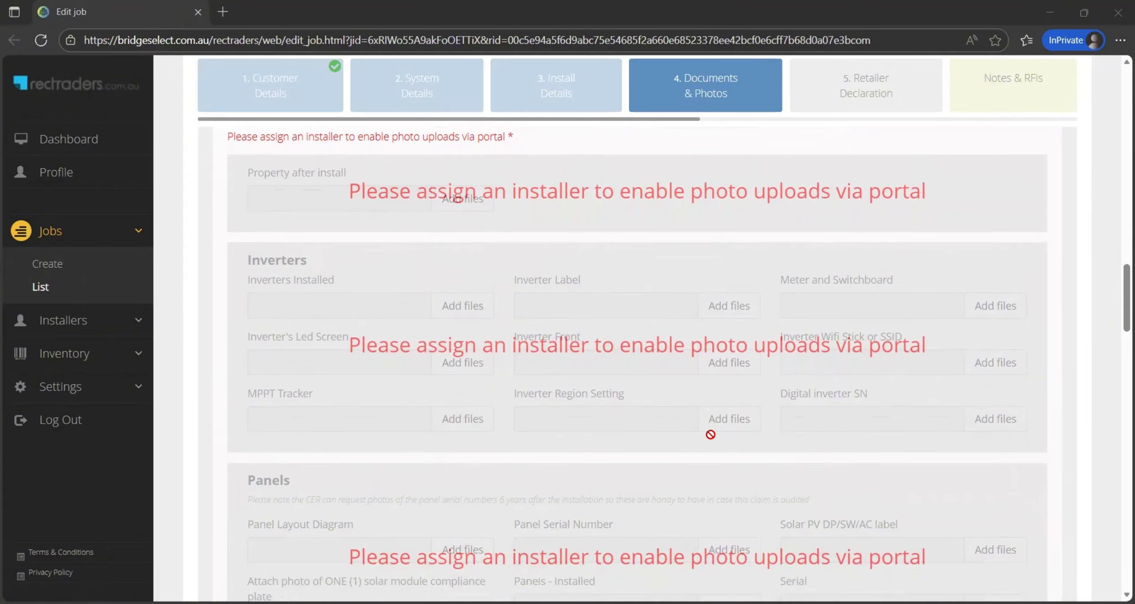
pyautogui.scroll(-5, 710, 434)
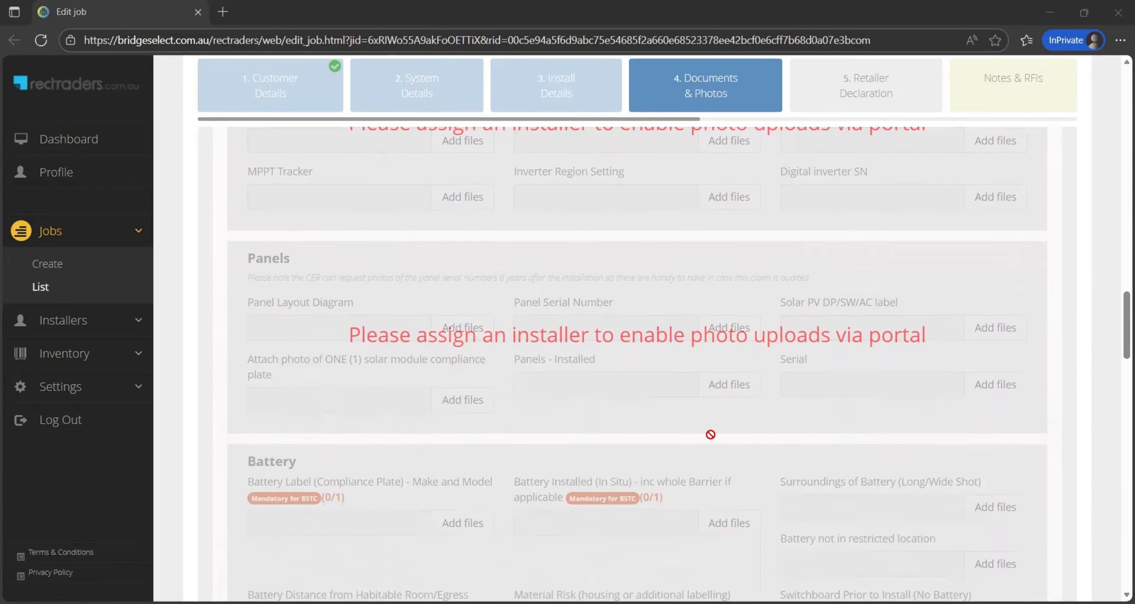
pyautogui.scroll(-10, 711, 434)
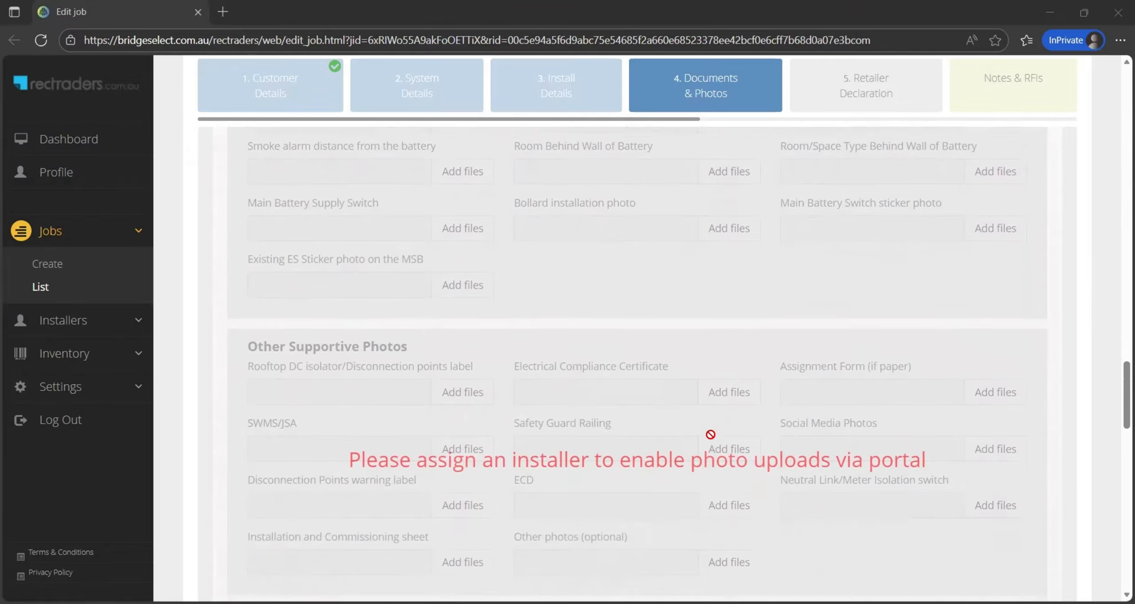
pyautogui.scroll(-2, 710, 434)
pyautogui.scroll(-3, 710, 434)
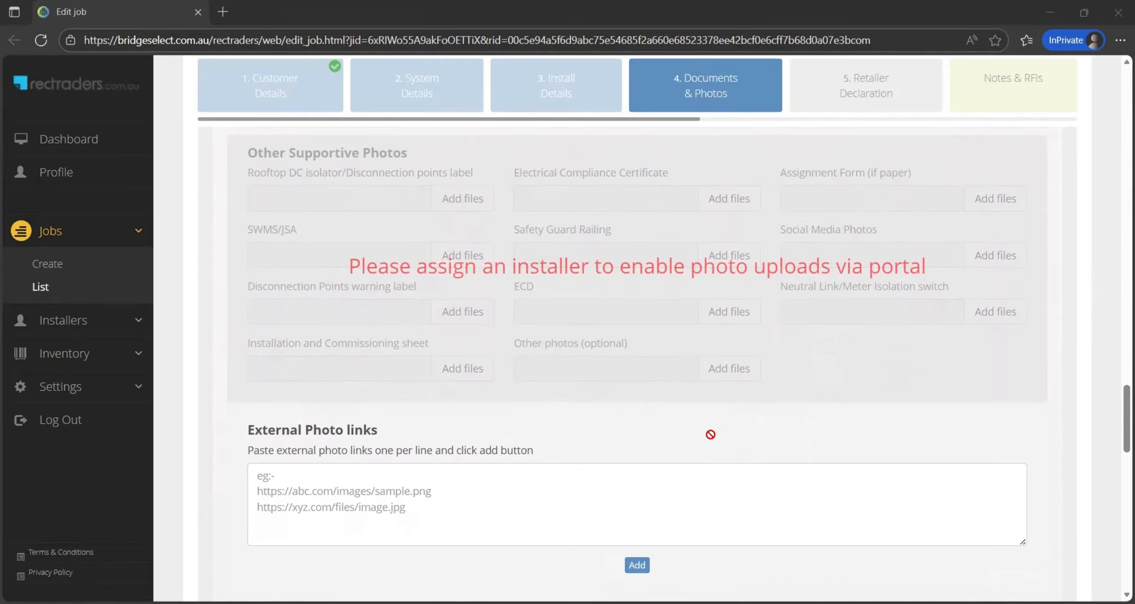
pyautogui.scroll(-15, 710, 434)
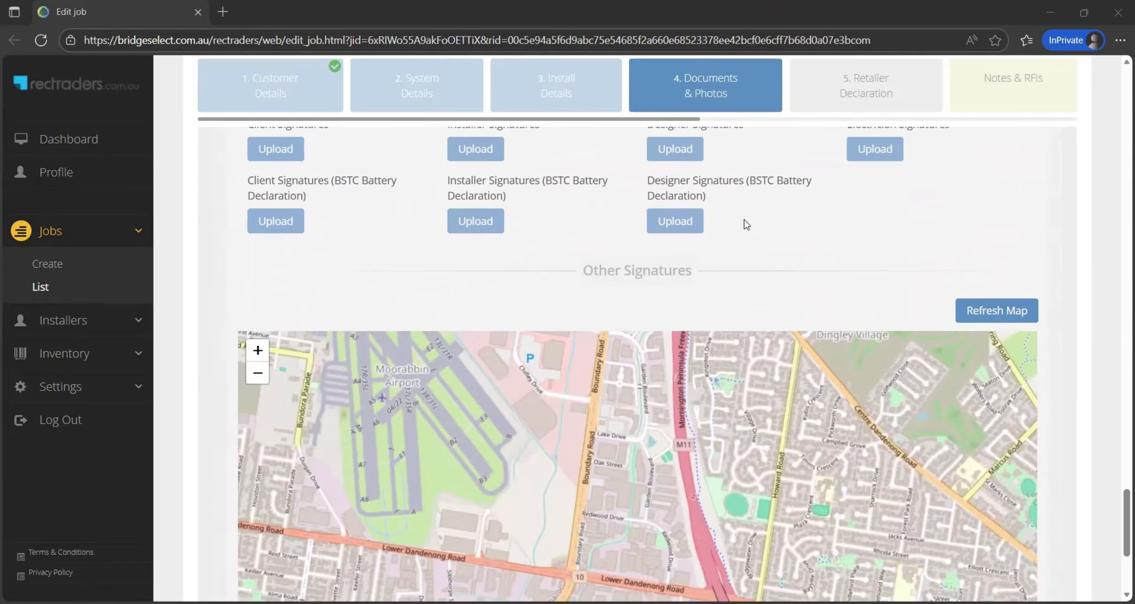
pyautogui.scroll(-1, 745, 229)
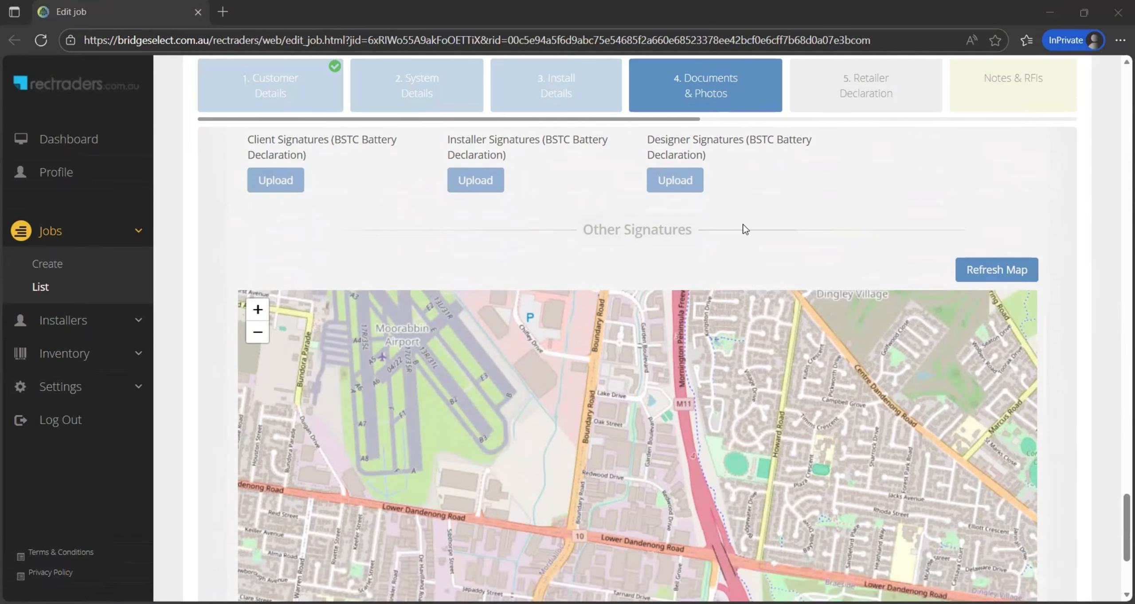
pyautogui.scroll(-4, 745, 229)
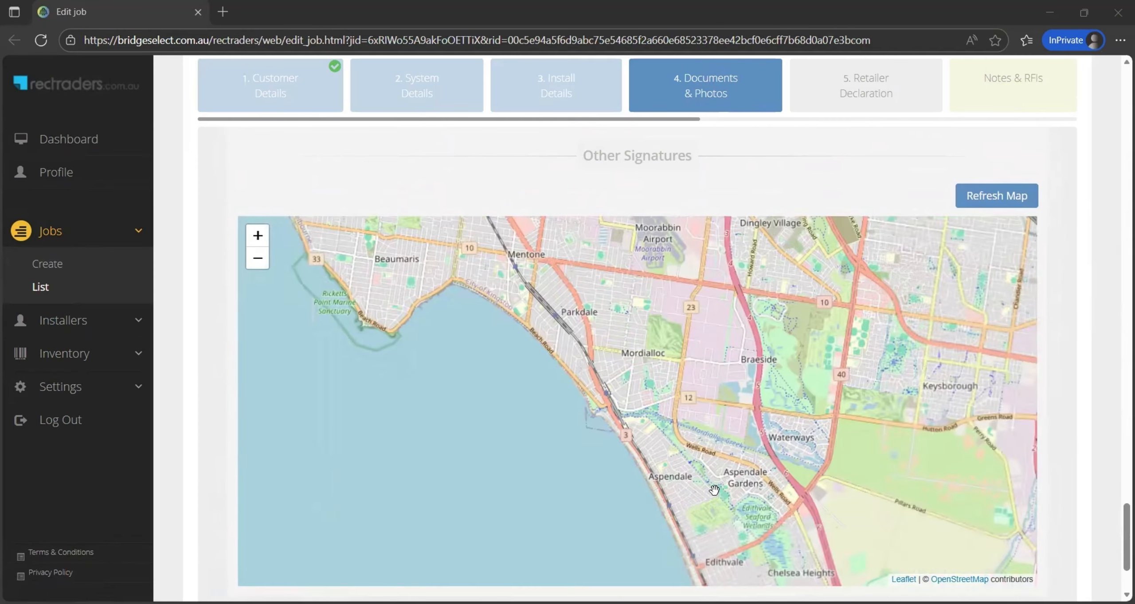
pyautogui.scroll(-2, 714, 490)
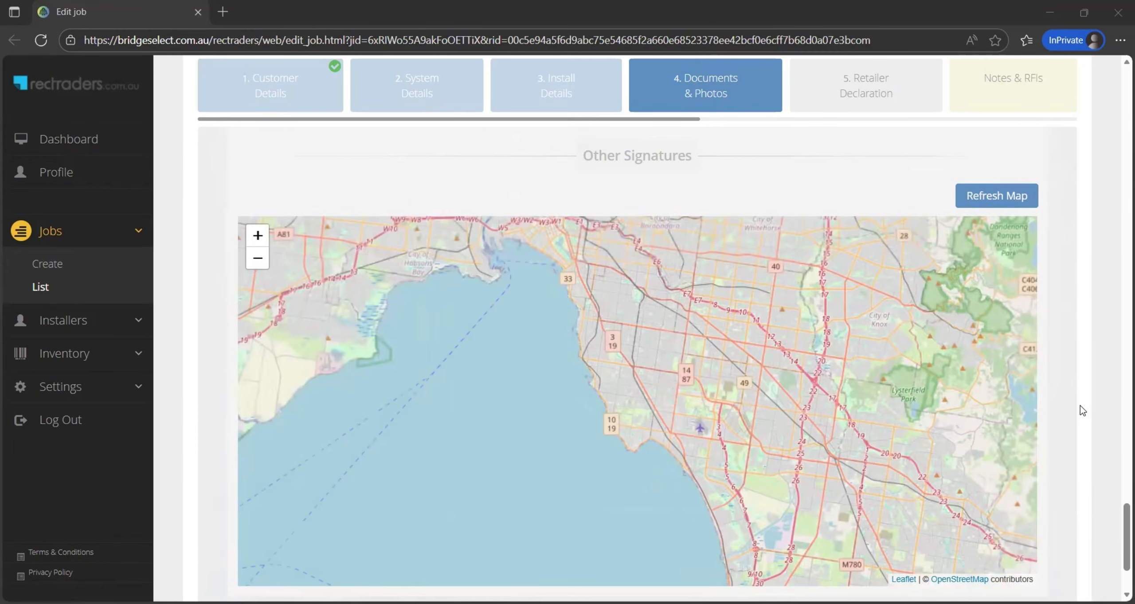
pyautogui.scroll(-3, 1081, 405)
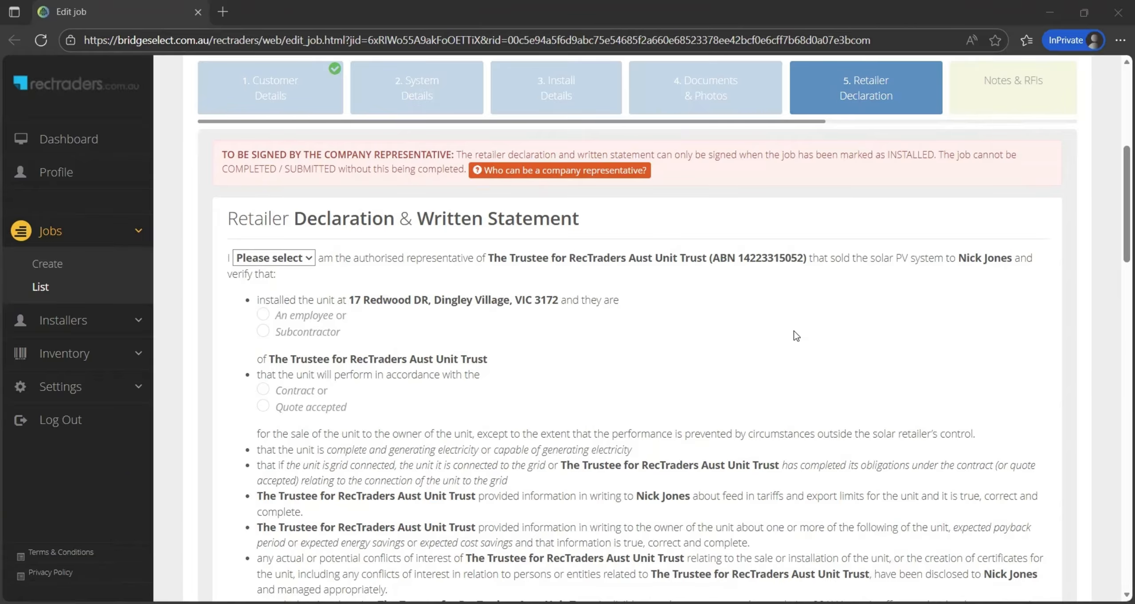
# Partially save the job from the bottom of the Retailer Declaration page and exit the editor
pyautogui.scroll(-8, 794, 332)
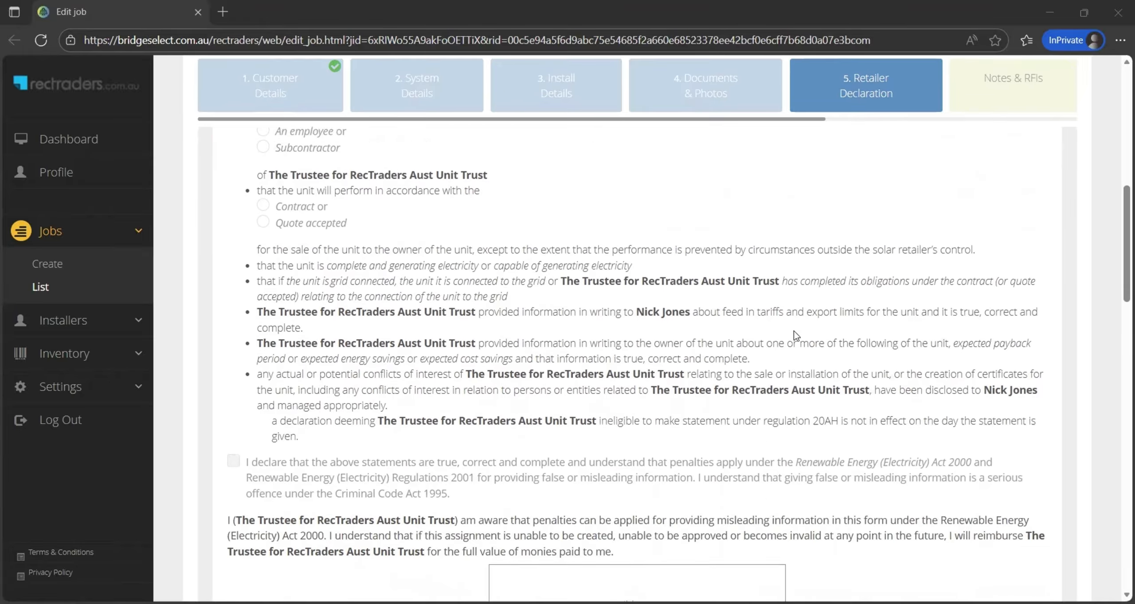
pyautogui.scroll(-13, 795, 336)
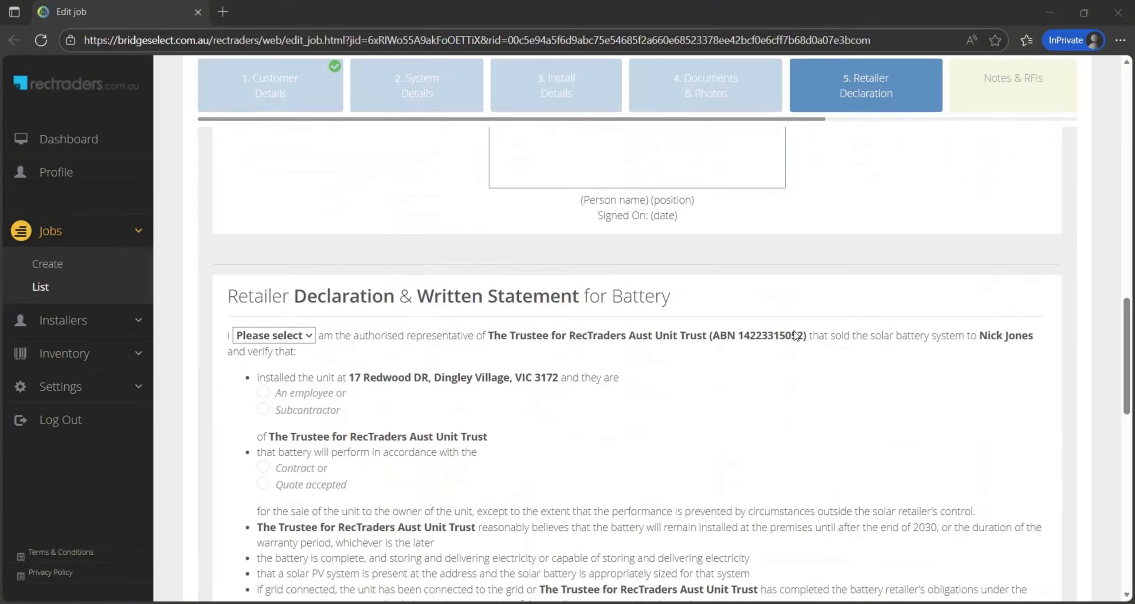
pyautogui.scroll(-12, 794, 331)
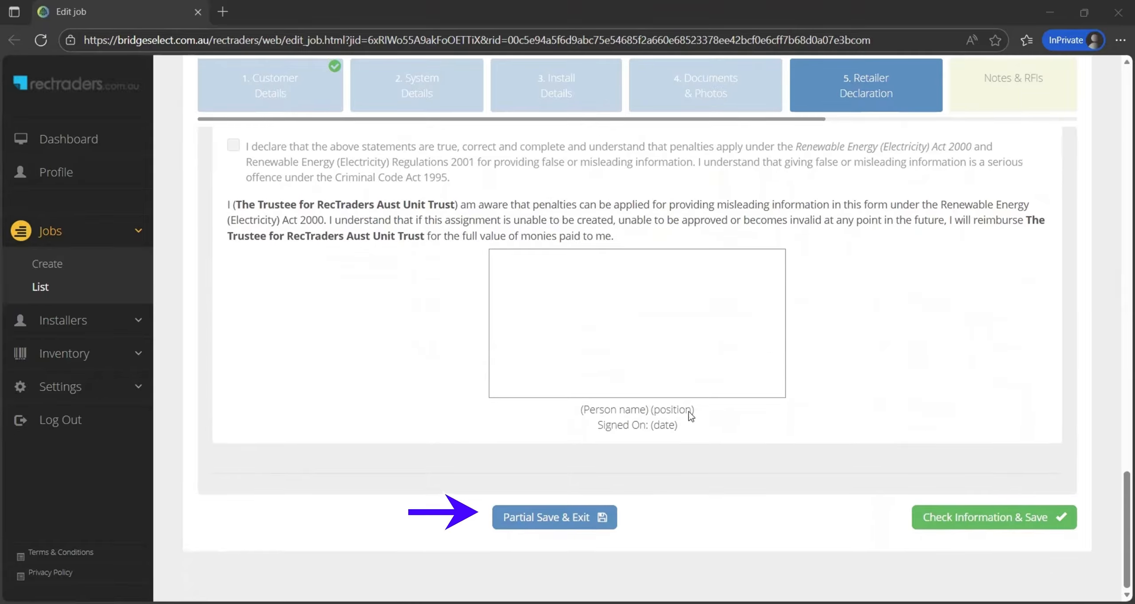
pyautogui.click(558, 523)
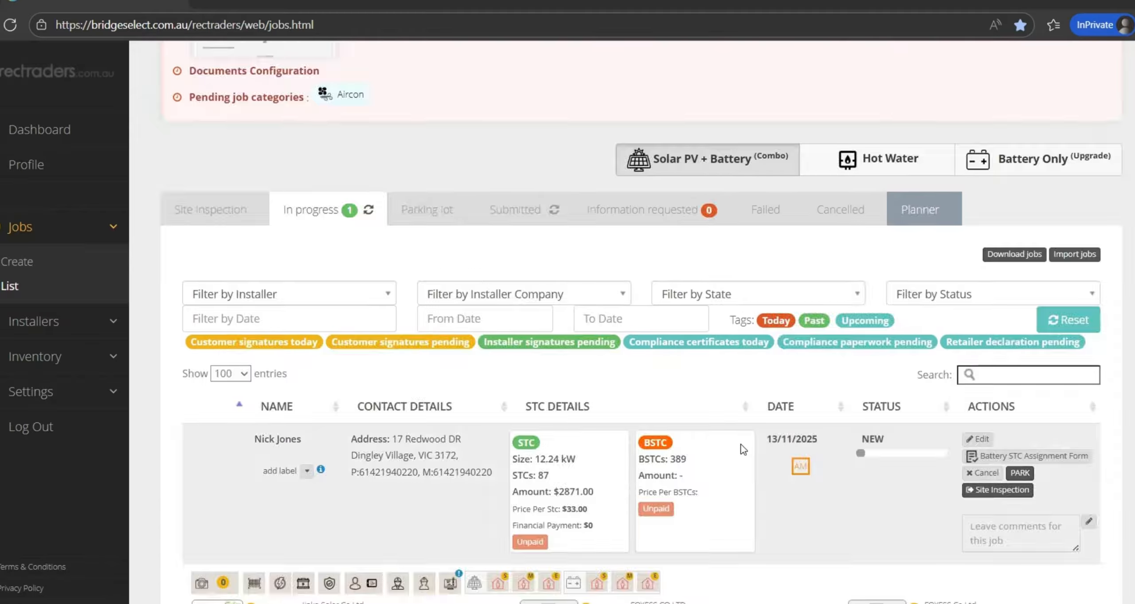
pyautogui.scroll(13, 743, 449)
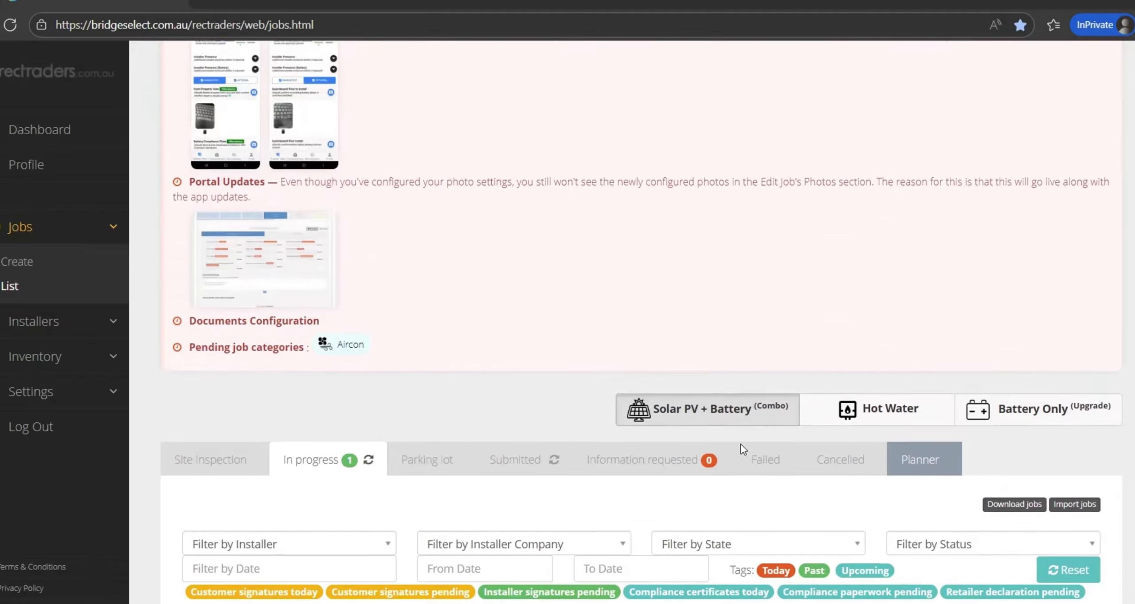
pyautogui.scroll(-15, 743, 449)
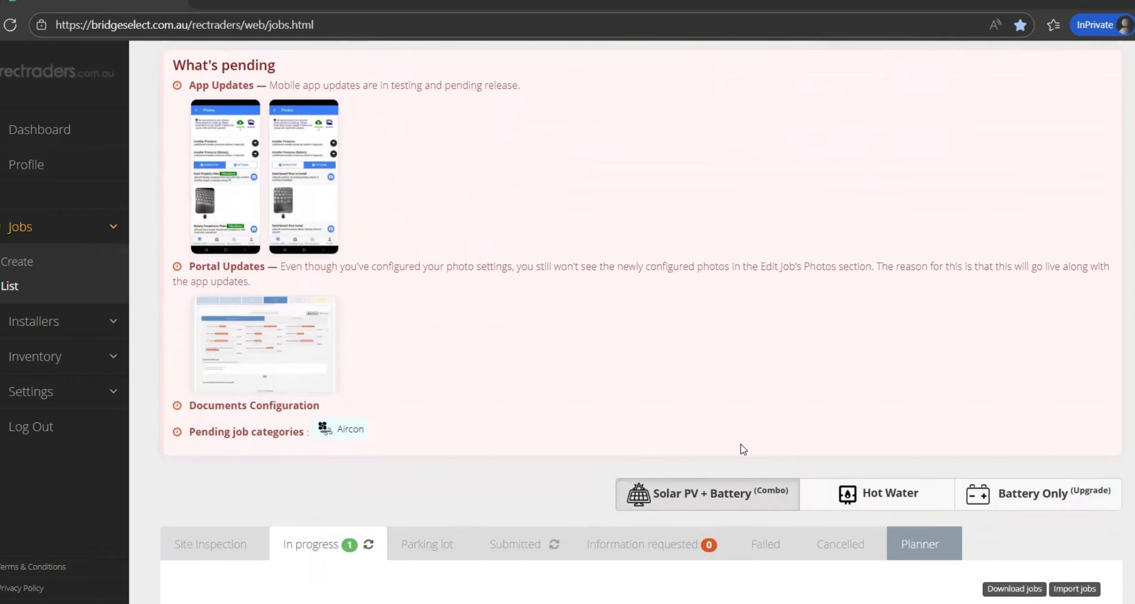
pyautogui.scroll(-1, 743, 449)
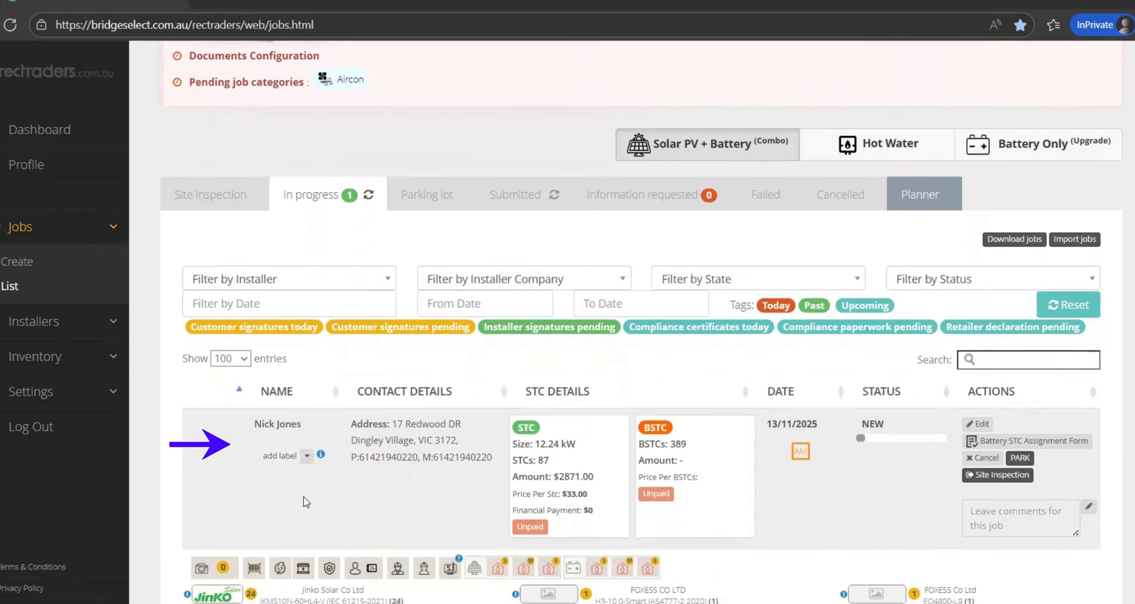